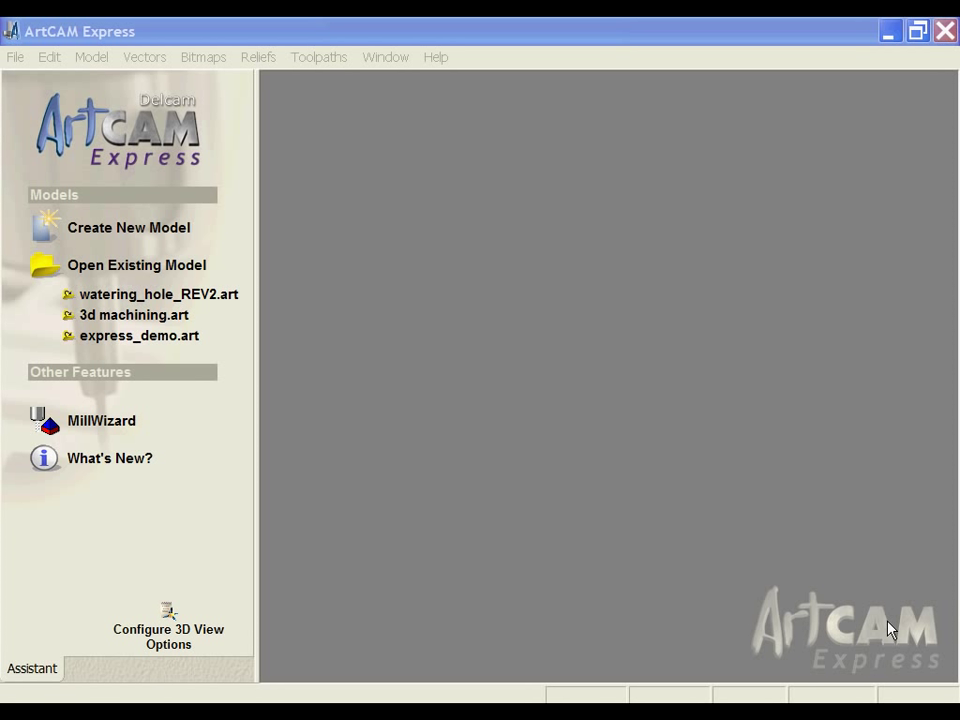
Start the Mill Wizard and switch its working units from mm to inches
left_click(92, 424)
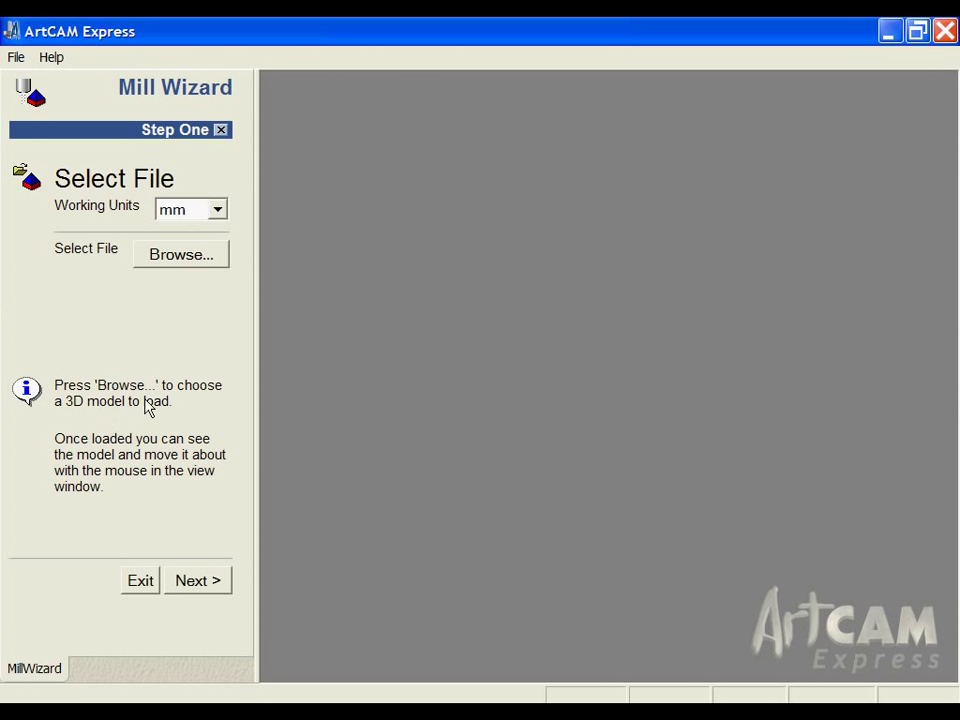
left_click(217, 209)
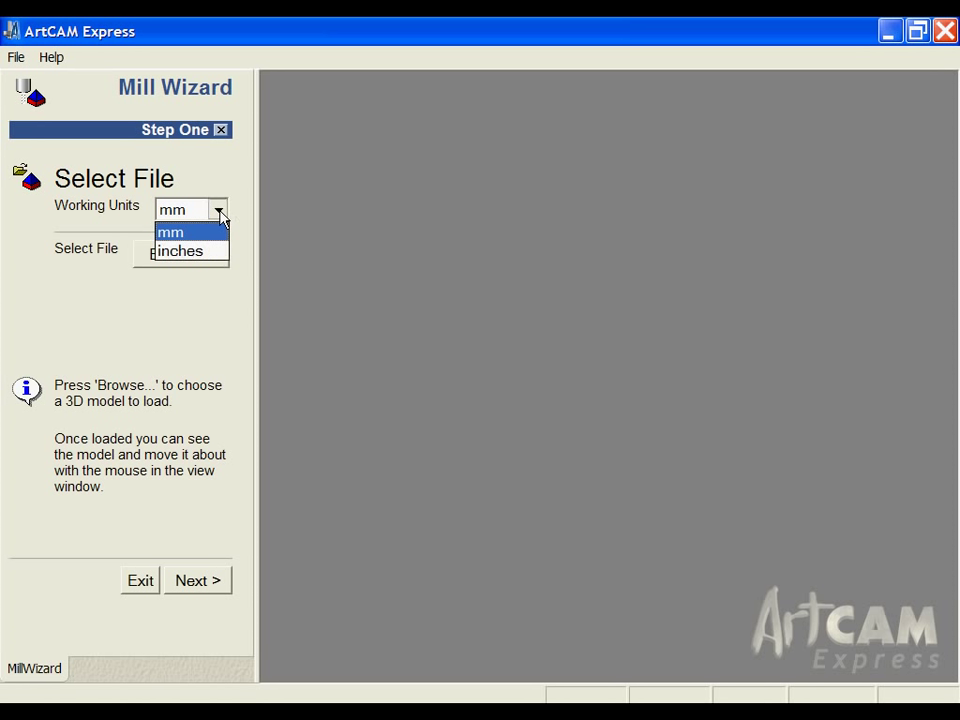
left_click(202, 251)
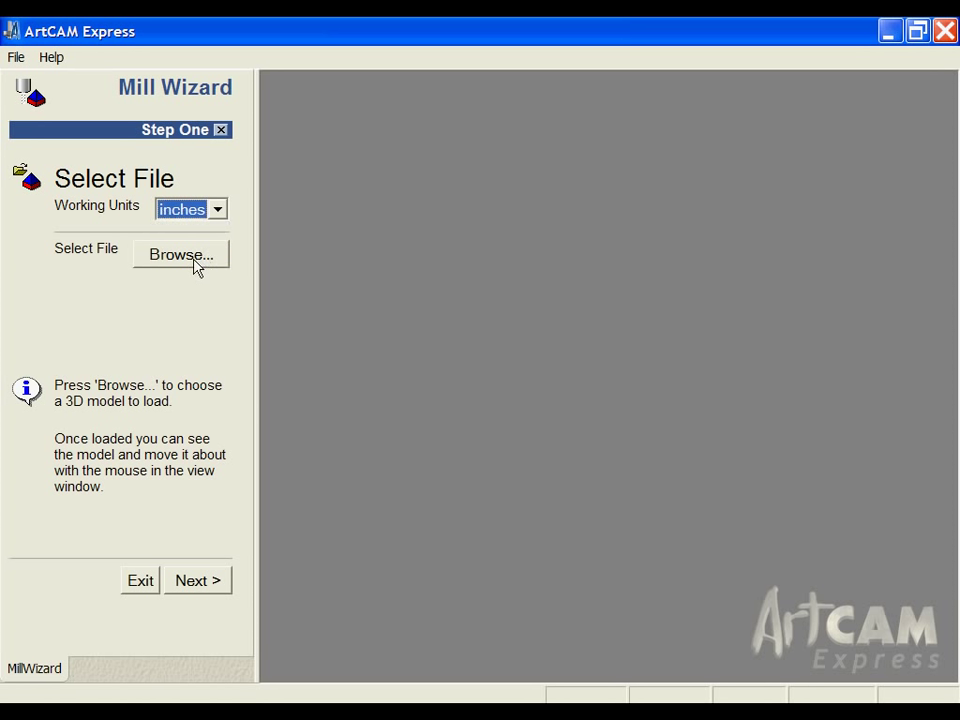
Import U2 spy plane.3ds as the model, sized 19.334 × 31.9336 × 5.7637 inches
left_click(198, 259)
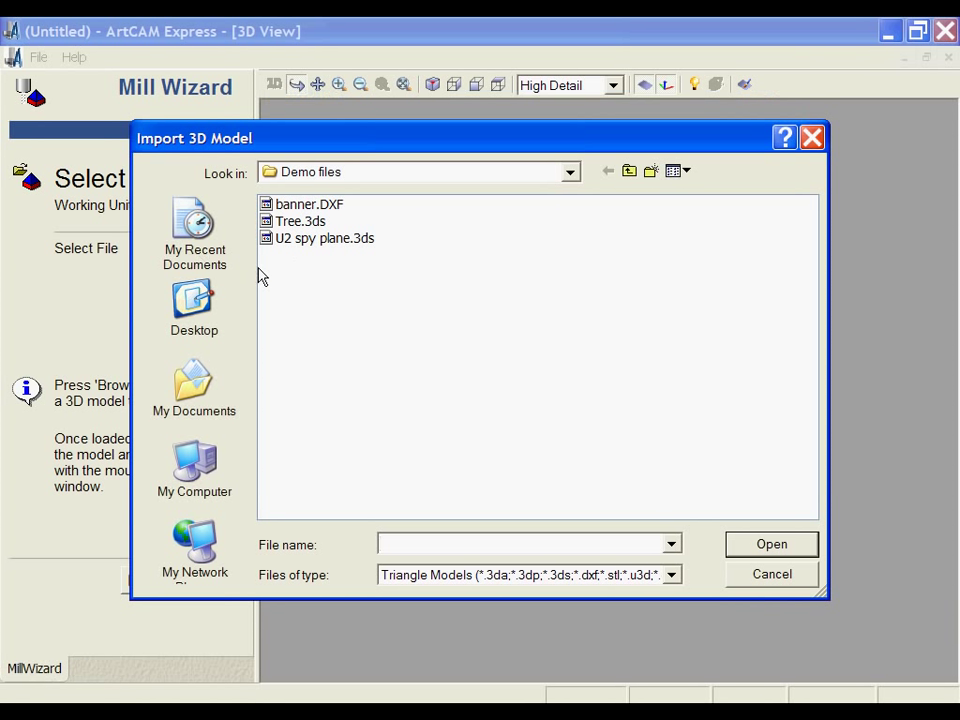
left_click(335, 239)
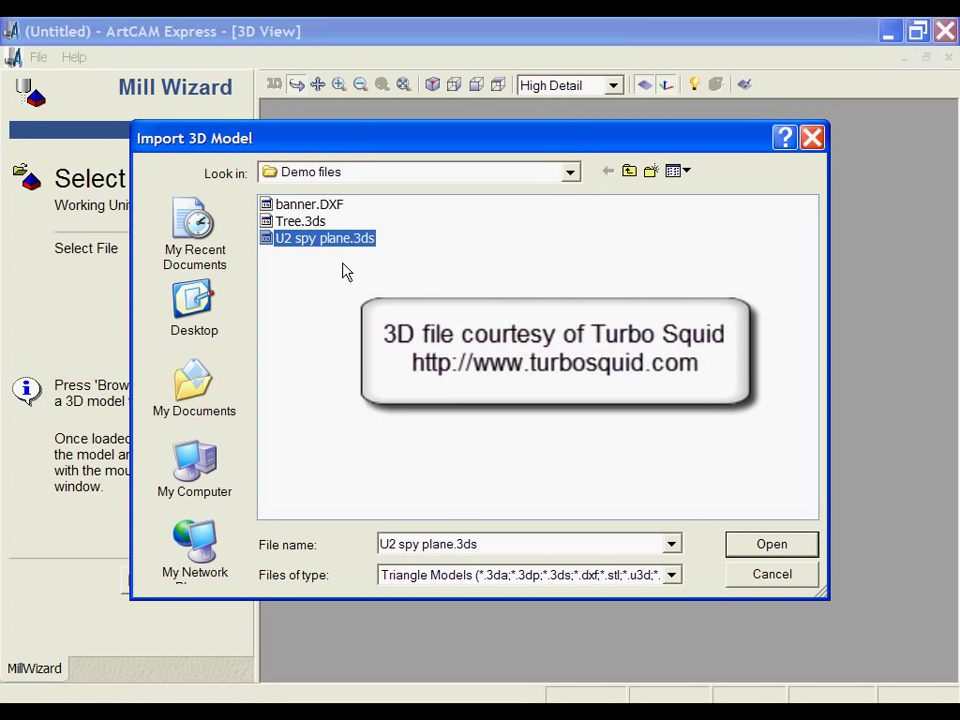
left_click(673, 575)
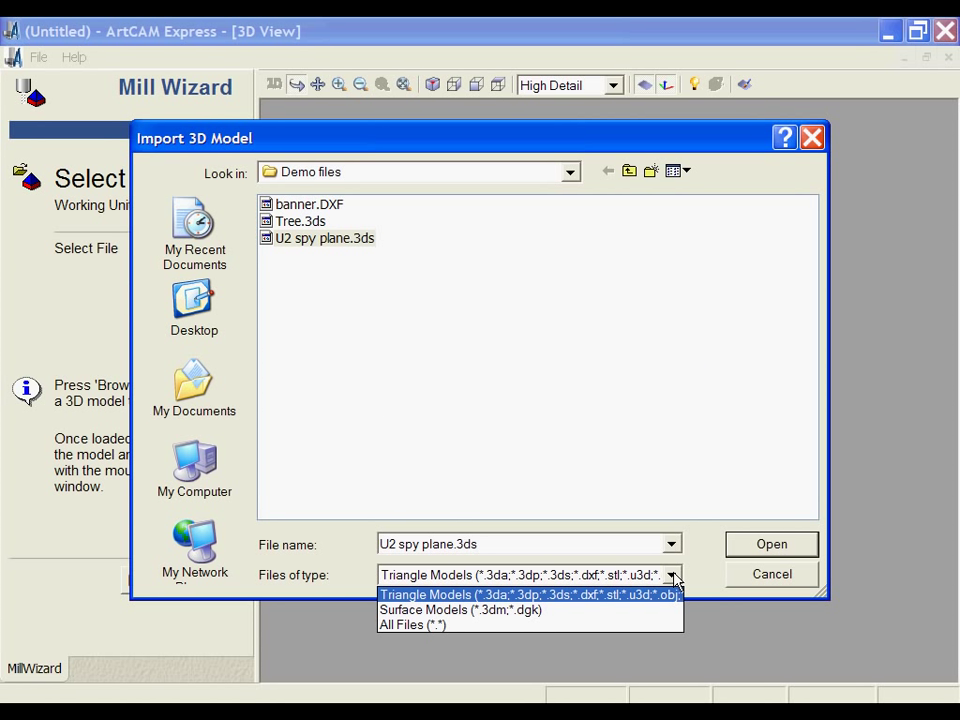
left_click(778, 440)
left_click(784, 546)
Orbit the 3D view to inspect the U2 spy plane from a more level angle
left_click_drag(511, 465, 471, 513)
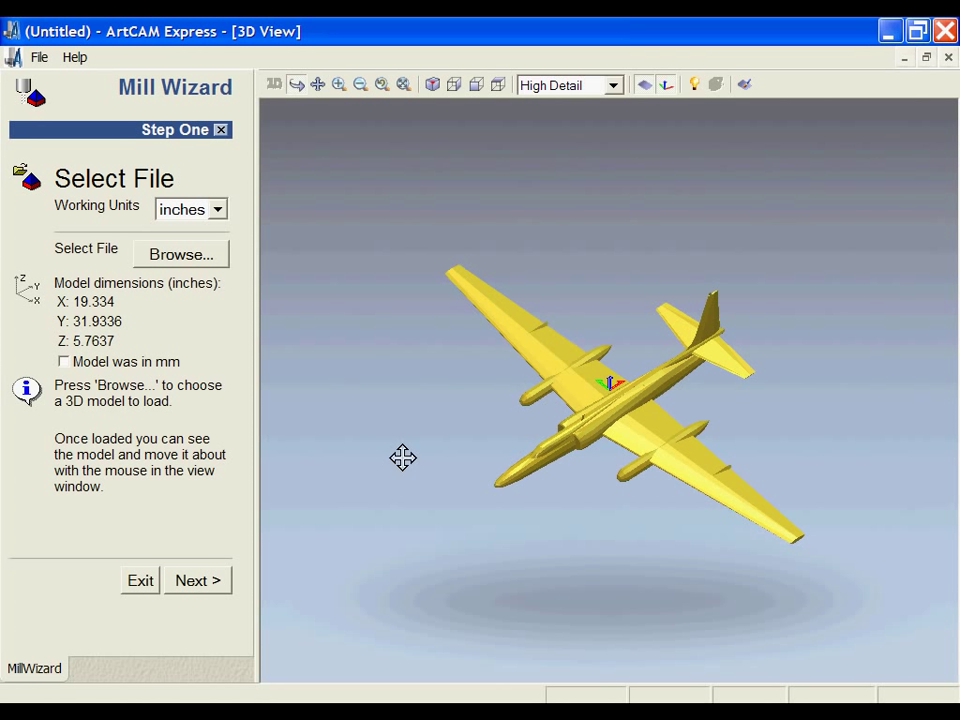
left_click_drag(401, 456, 576, 497)
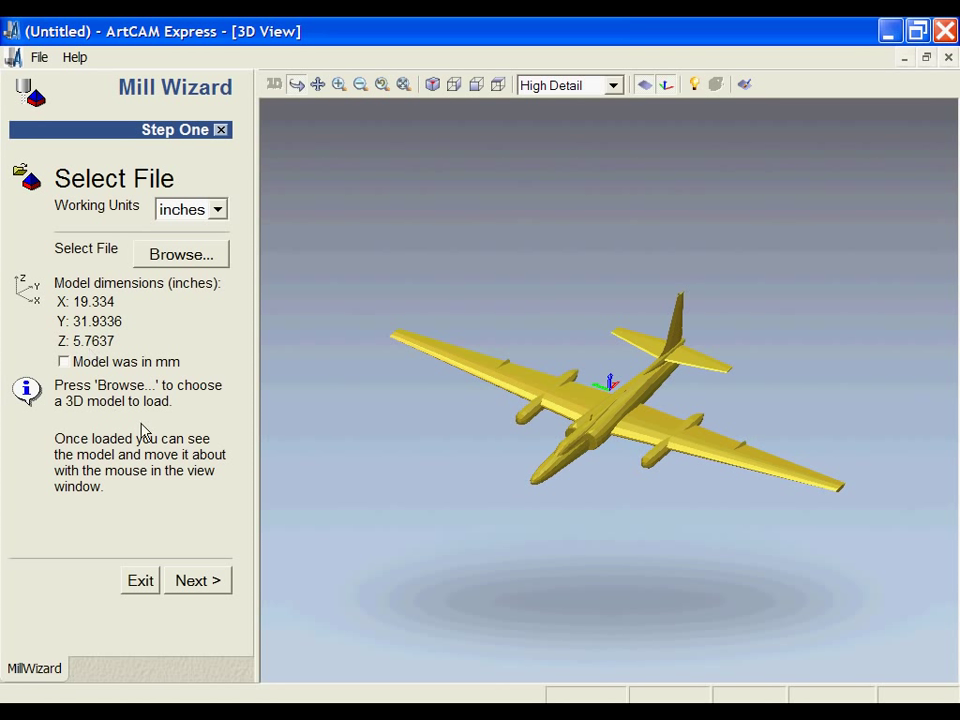
left_click(198, 581)
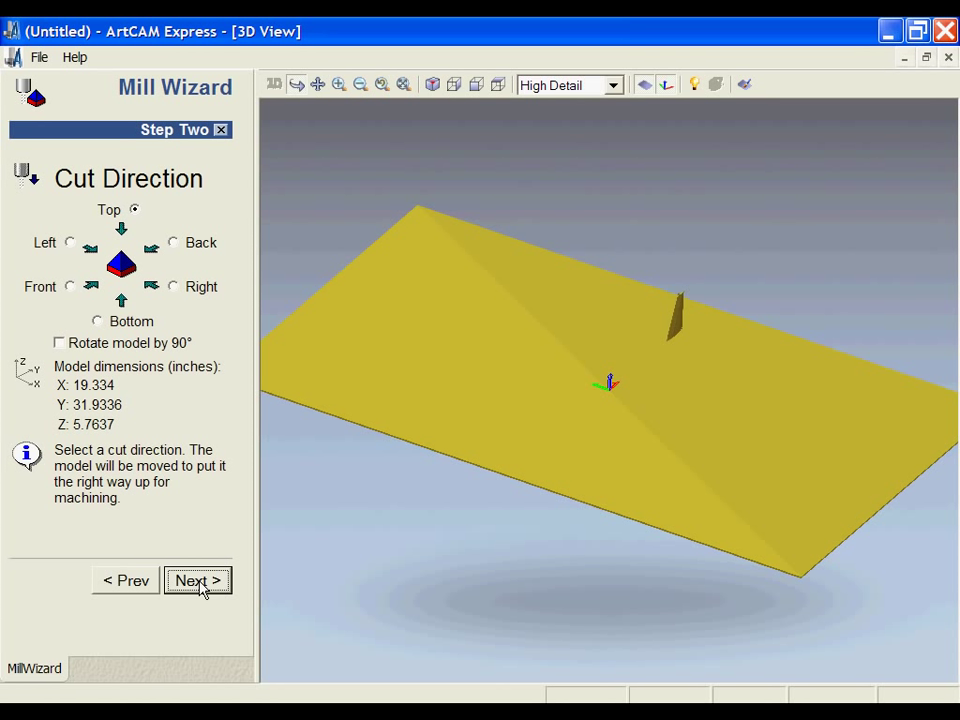
mouse_move(452, 482)
left_mouse_down()
mouse_move(639, 343)
mouse_move(594, 383)
left_mouse_up()
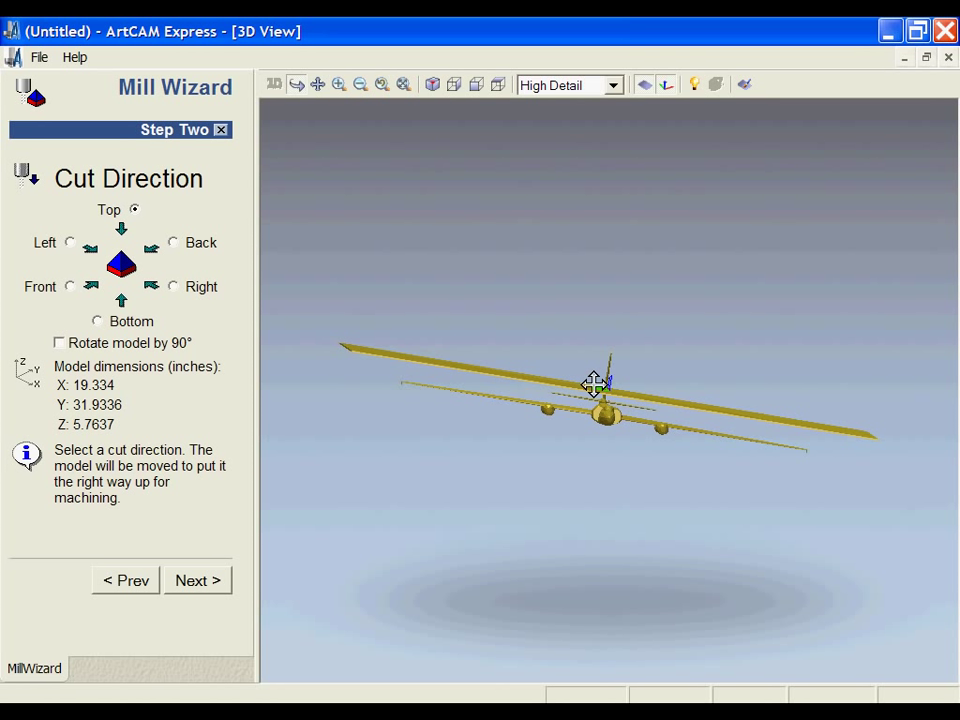
left_click_drag(594, 383, 598, 392)
left_click_drag(521, 328, 585, 462)
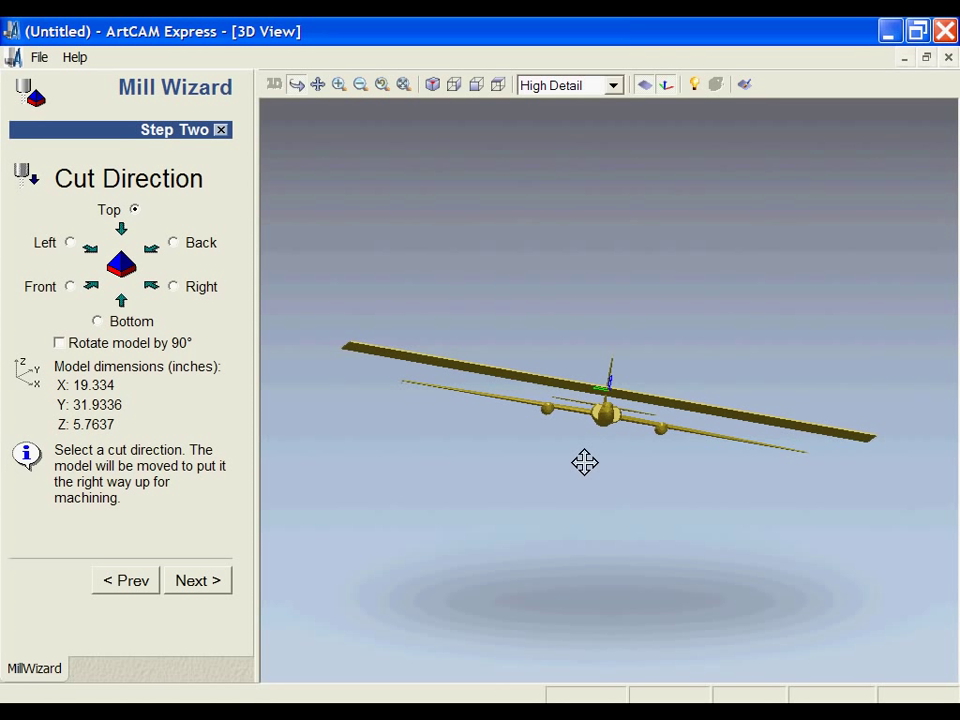
left_click(97, 323)
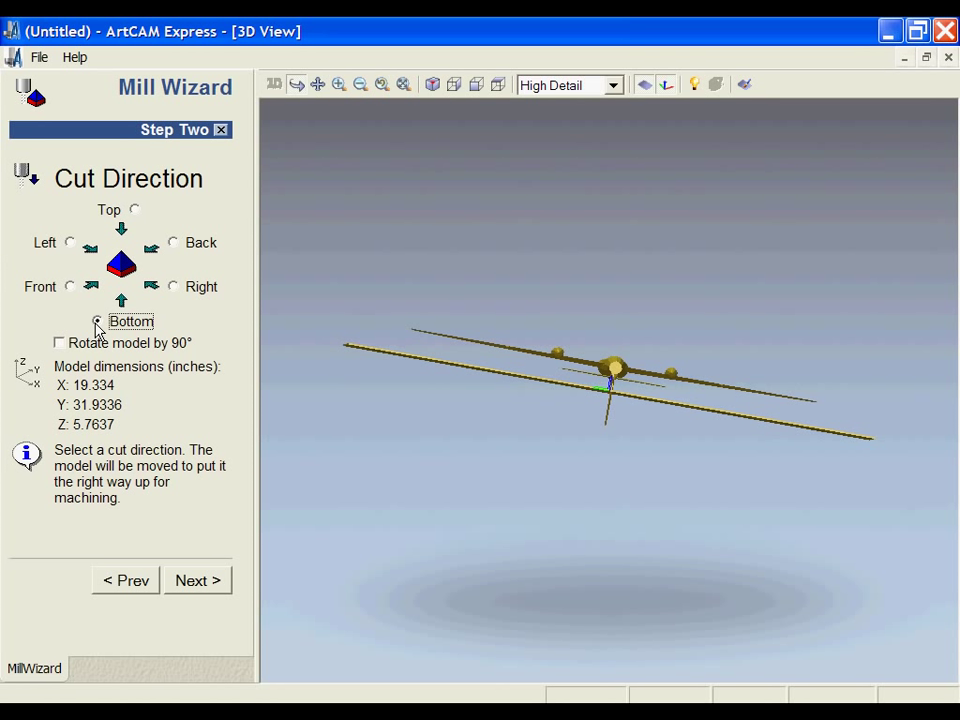
left_click(69, 243)
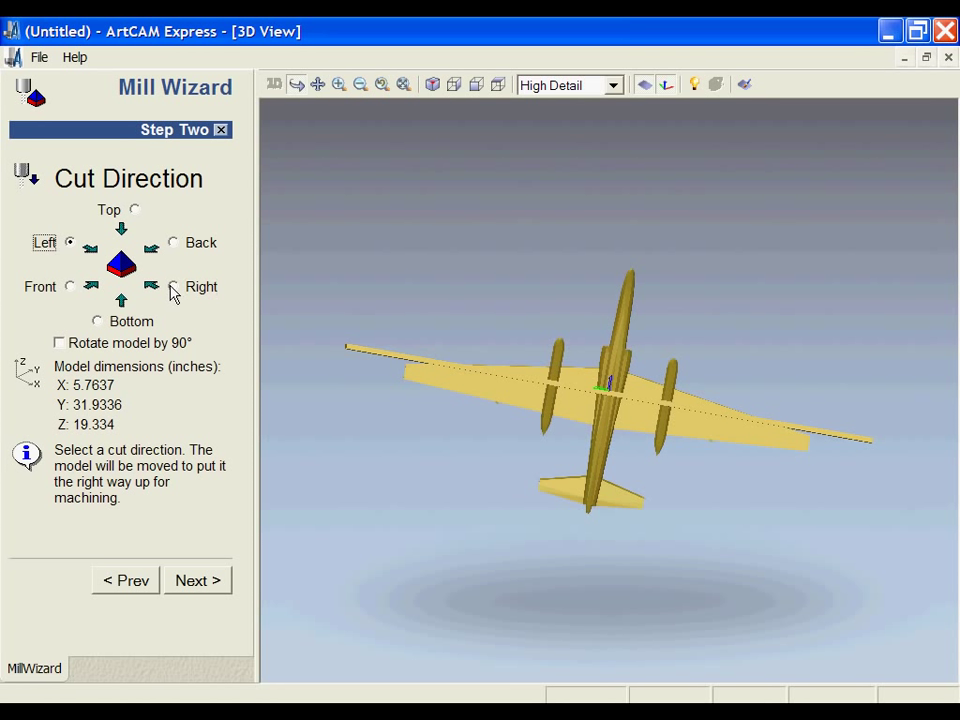
left_click(174, 287)
left_click(69, 287)
left_click(174, 243)
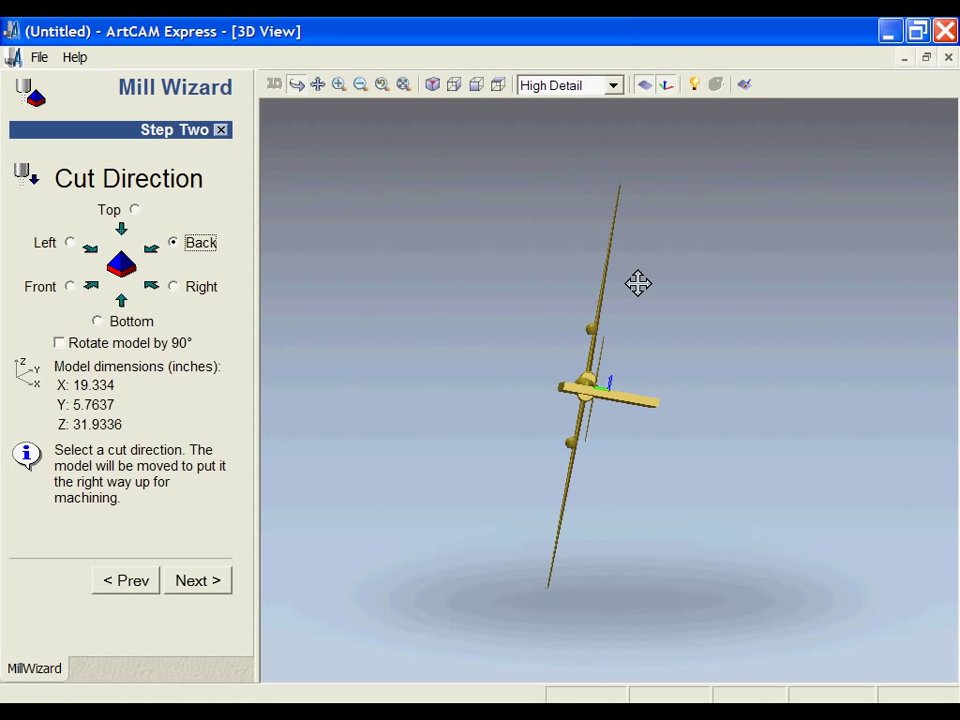
left_click(132, 211)
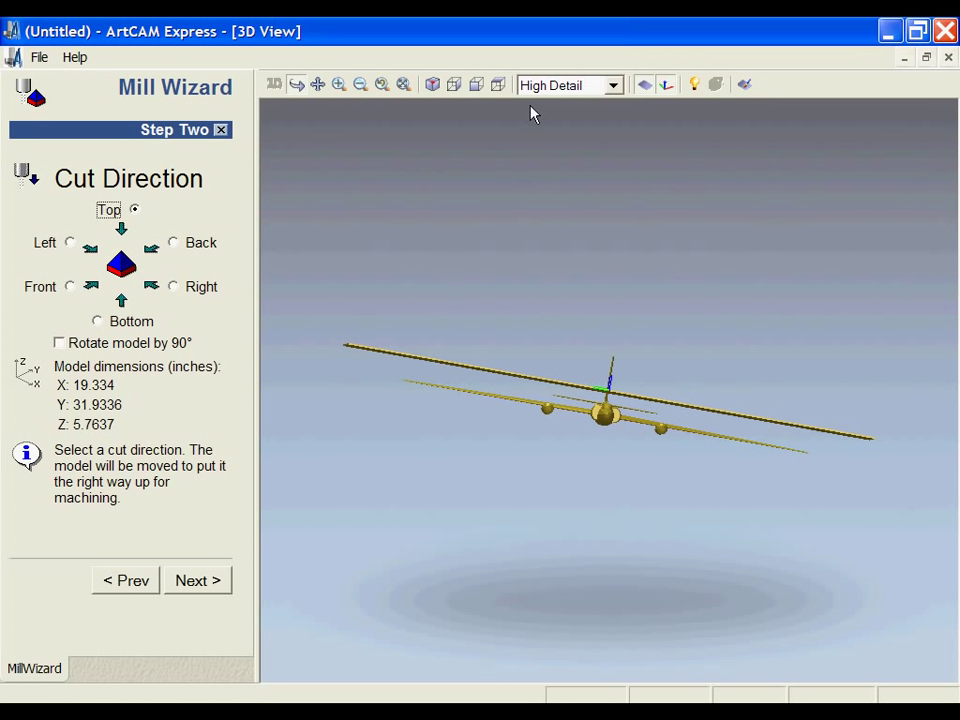
View the plane from the top and rotate it 90° to 31.9336 × 19.334 inches
left_click(500, 85)
scroll(572, 296, "down", 3)
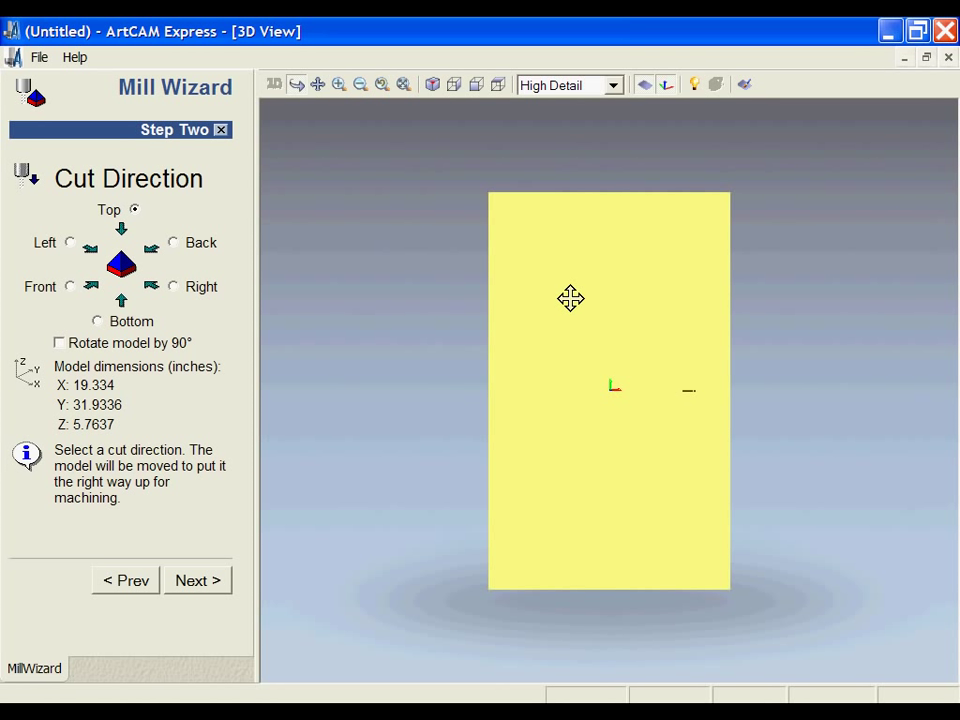
left_click(59, 343)
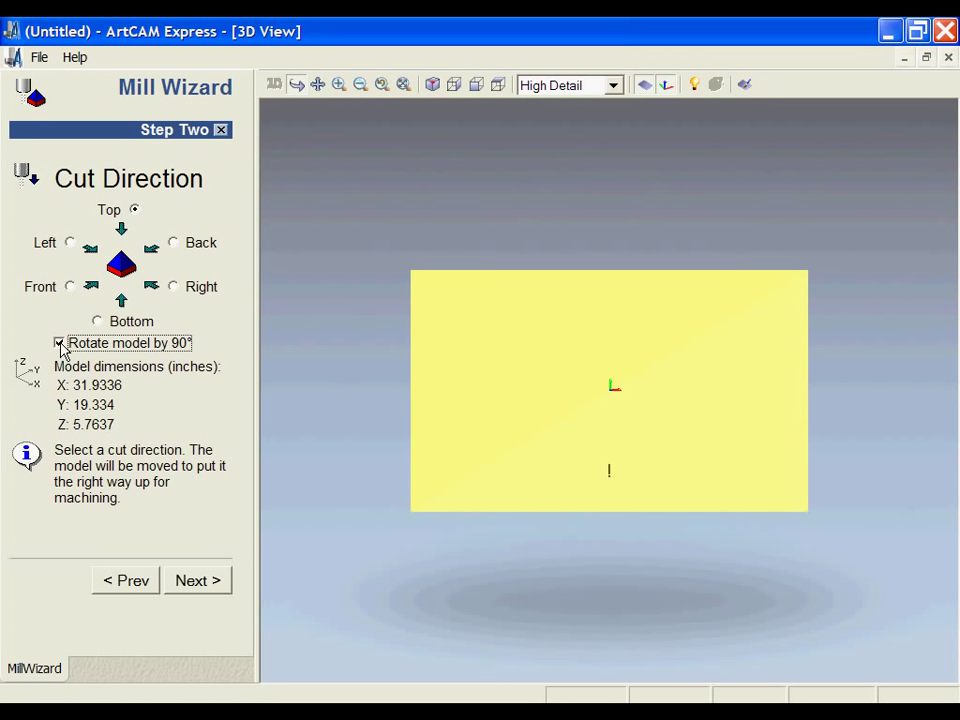
Resize the plane to X 12 inches (37.578%), briefly trying a 30% scale
left_click(209, 586)
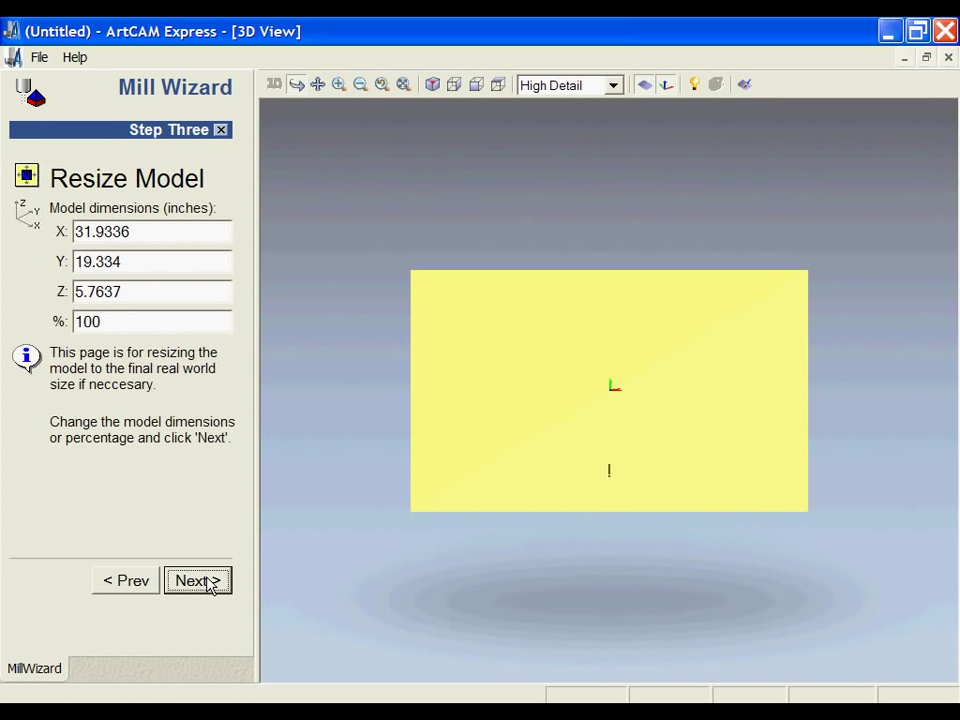
left_click_drag(656, 510, 580, 385)
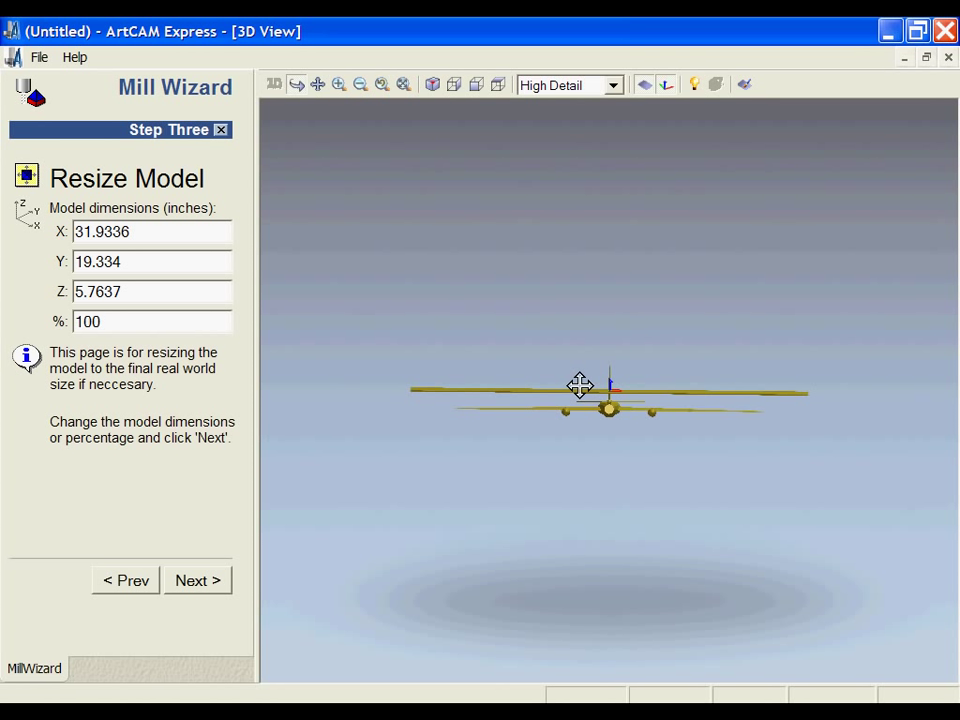
left_click(139, 227)
key("shift+Left")
key("shift+Left")
key("shift+Left")
key("shift+Left")
key("shift+Left")
key("shift+Left")
key("shift+Left")
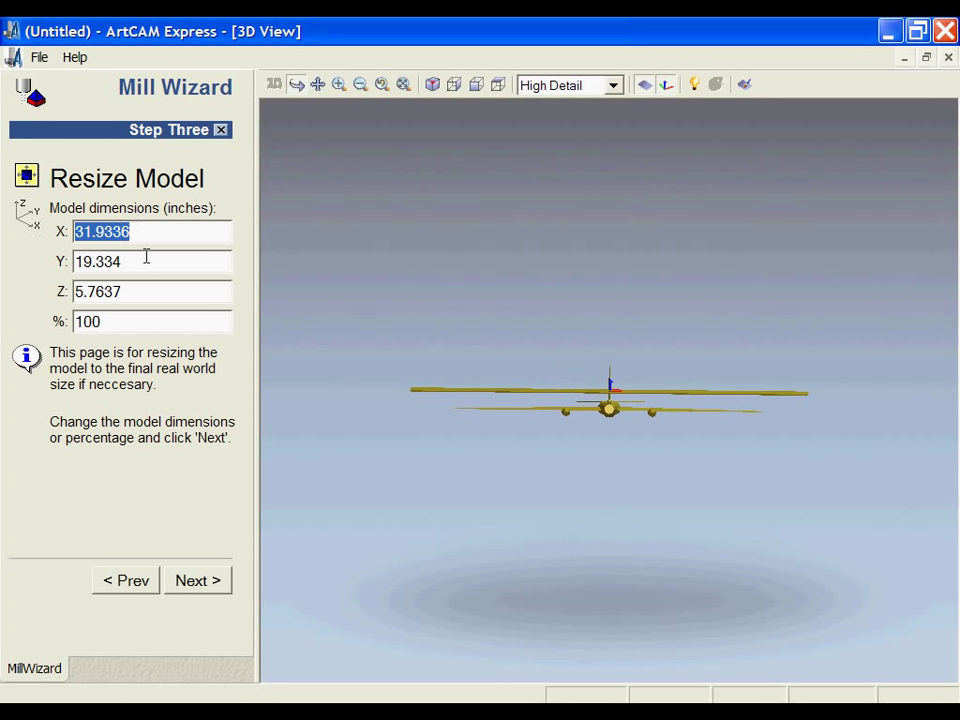
key("Tab")
key("Tab")
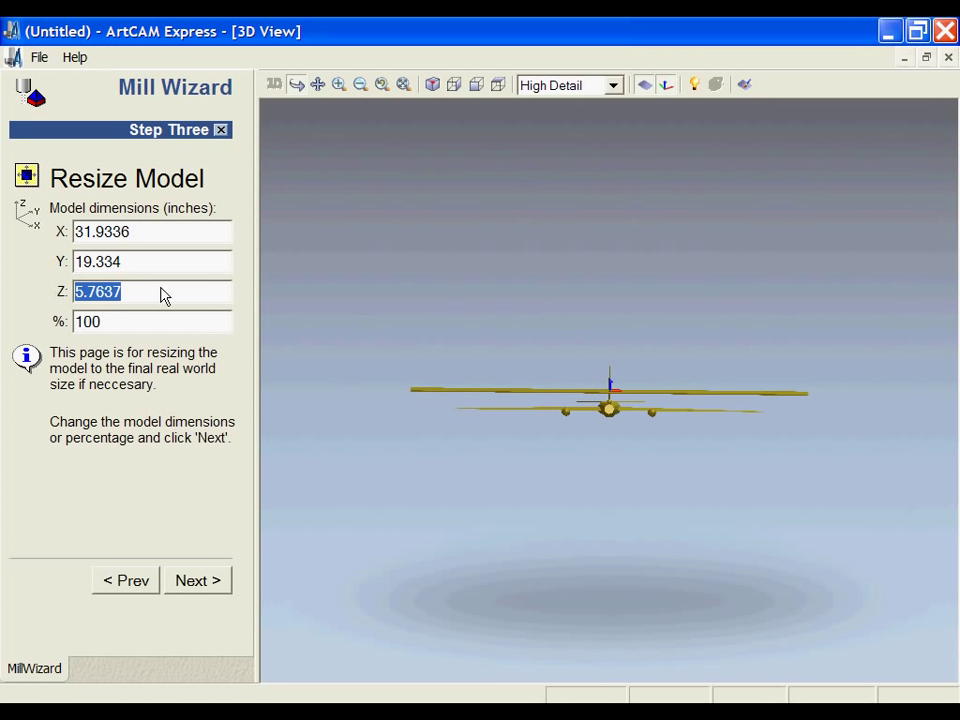
left_click_drag(154, 229, 40, 232)
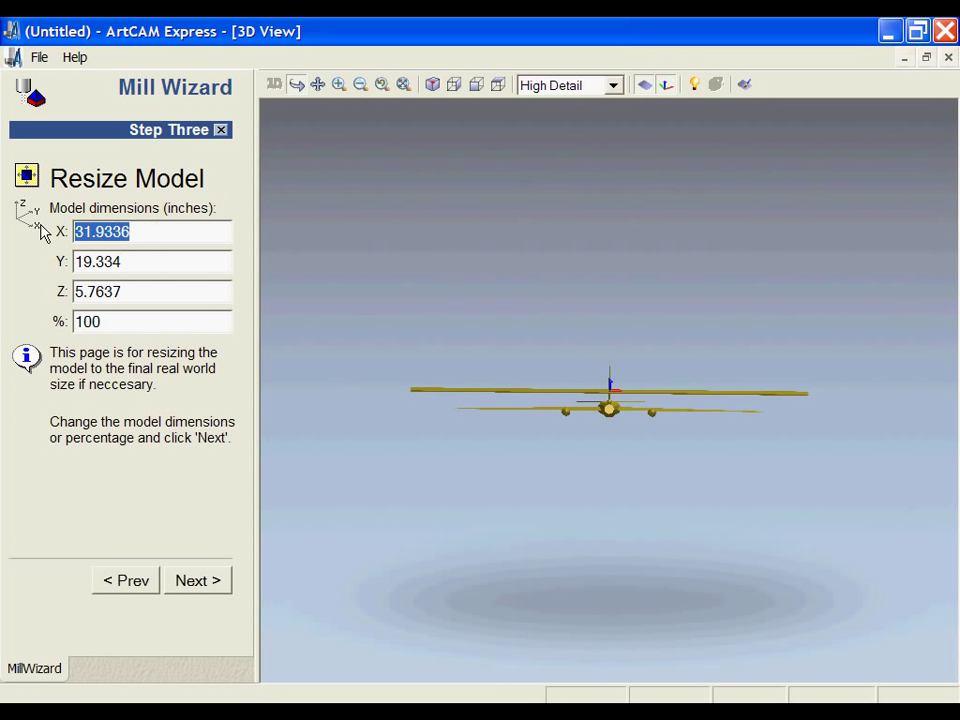
type("12")
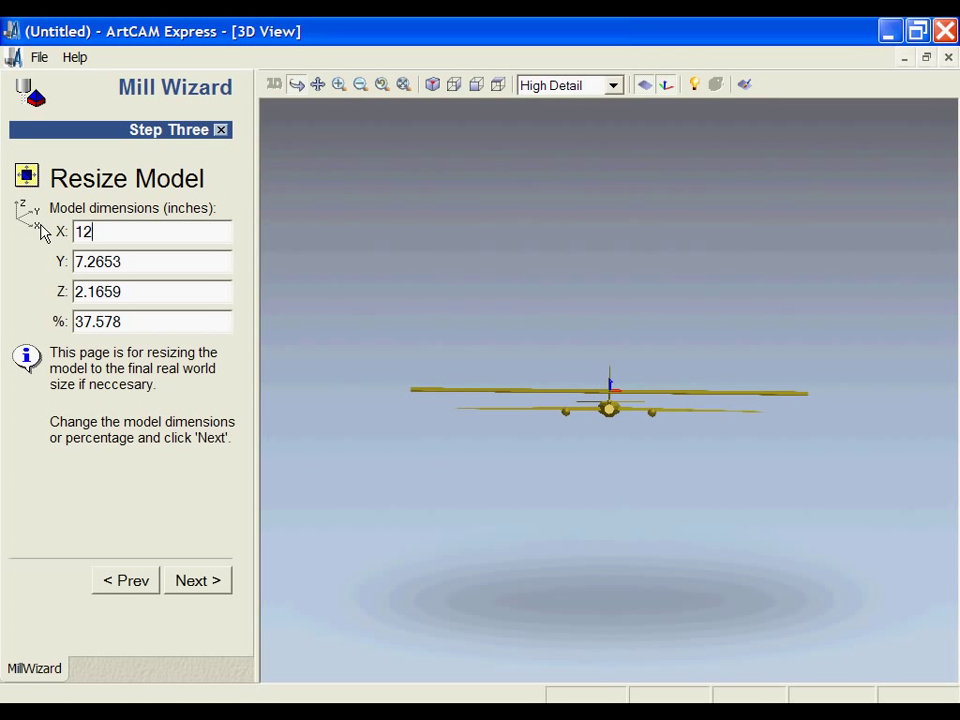
left_click_drag(154, 315, 27, 316)
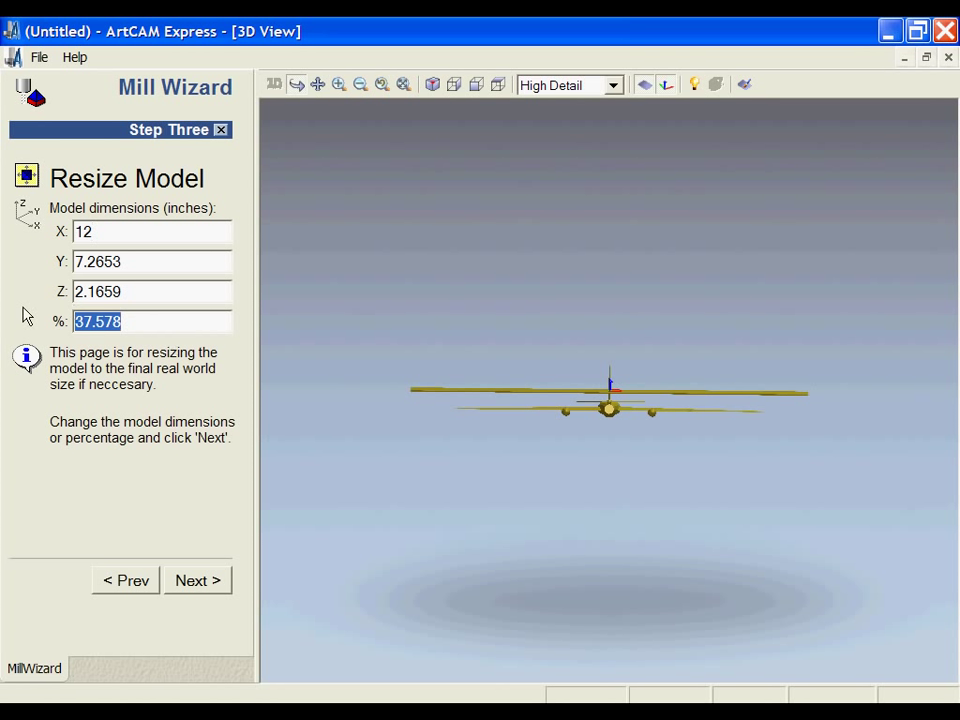
type("30")
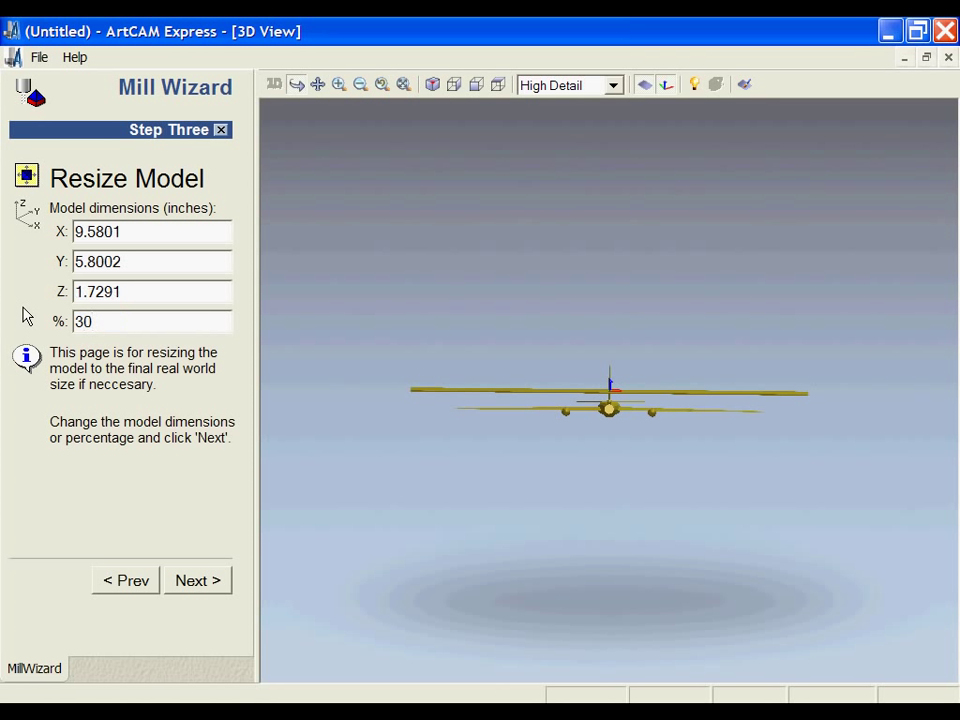
left_click_drag(124, 232, 66, 237)
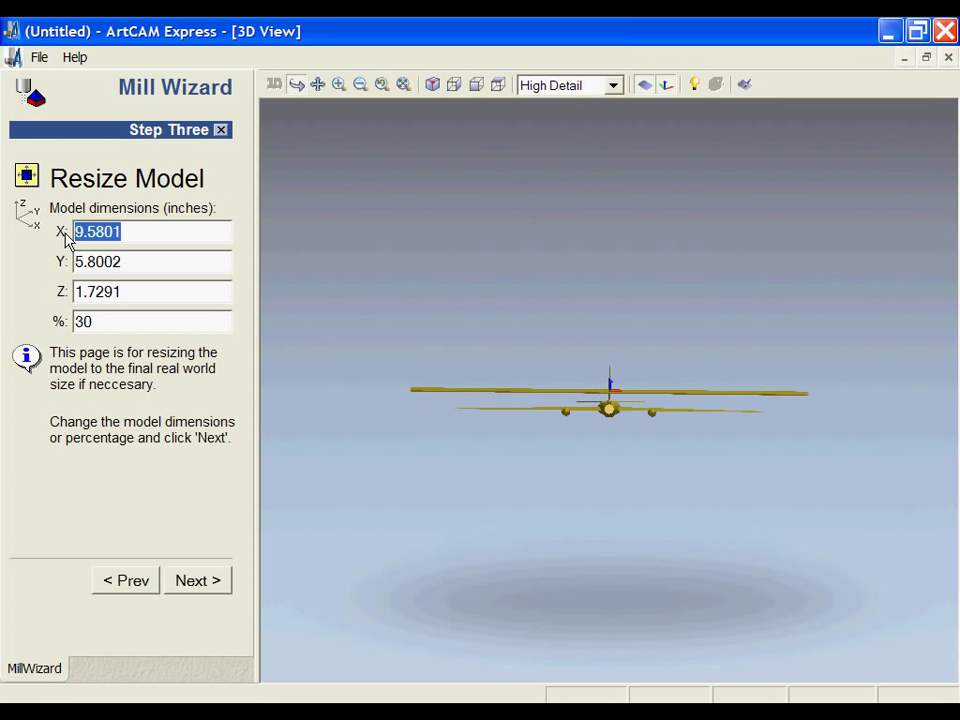
Restore the X size to 12 inches and view the model at the cut plane step
type("12")
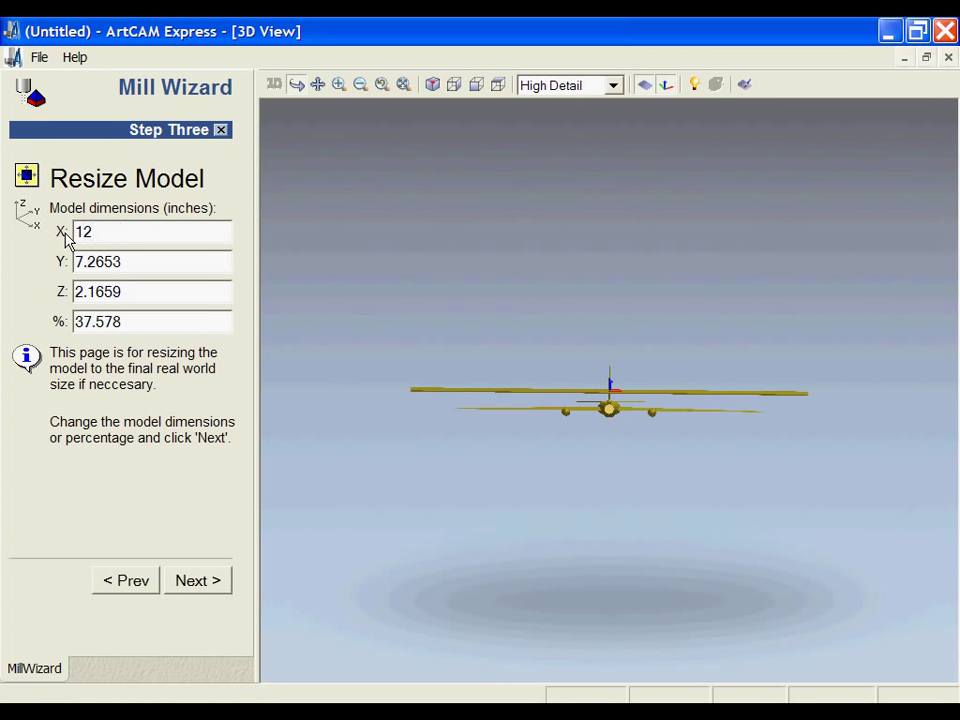
left_click(200, 580)
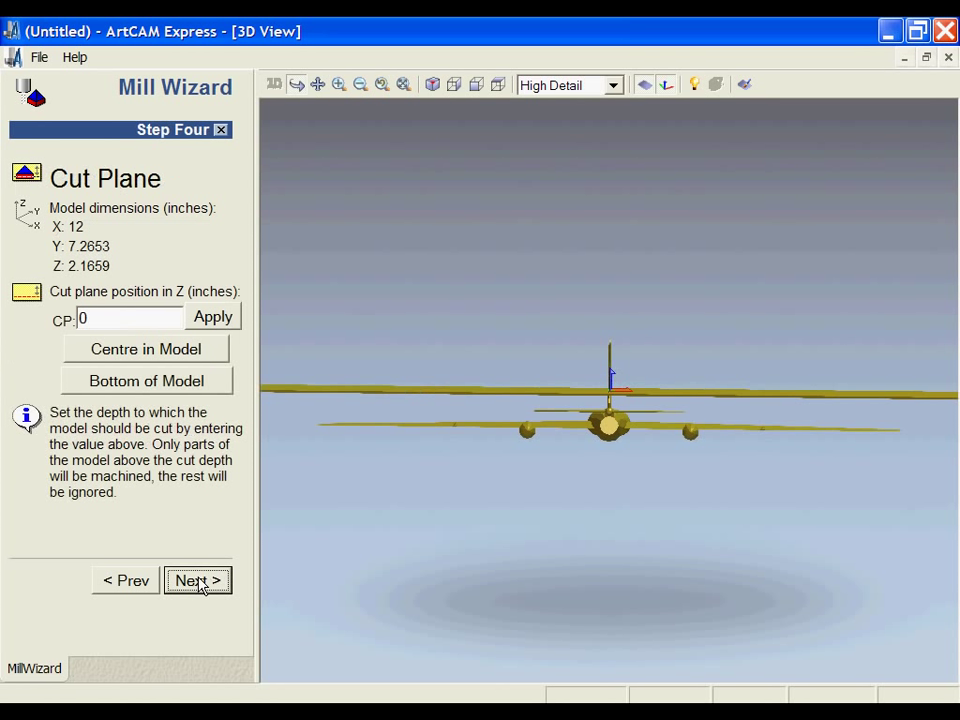
scroll(520, 390, "down", 2)
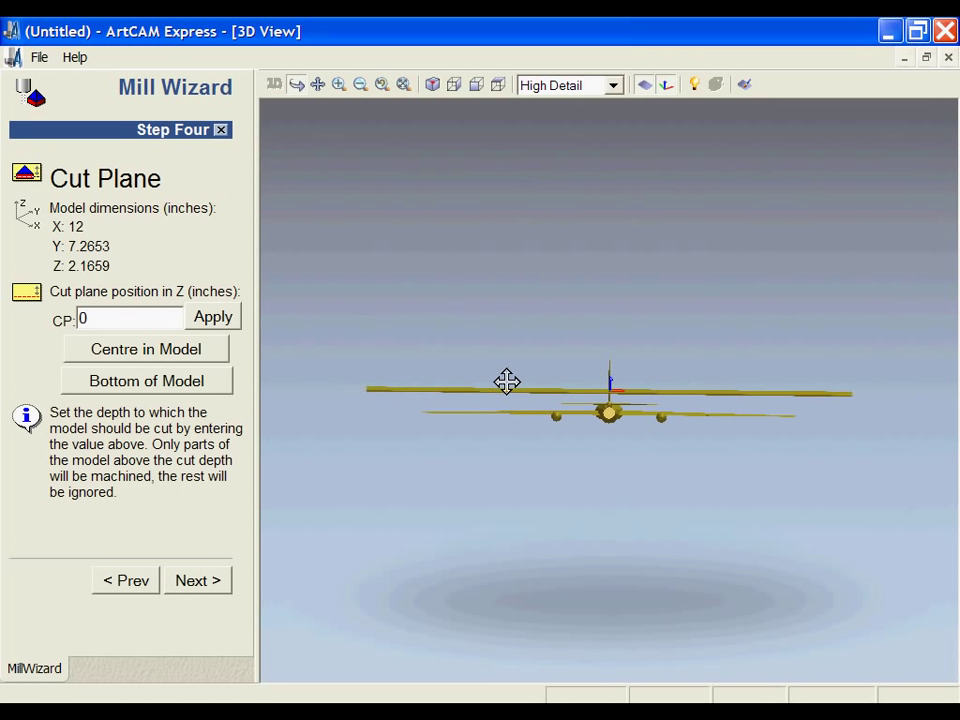
left_click_drag(561, 388, 452, 418)
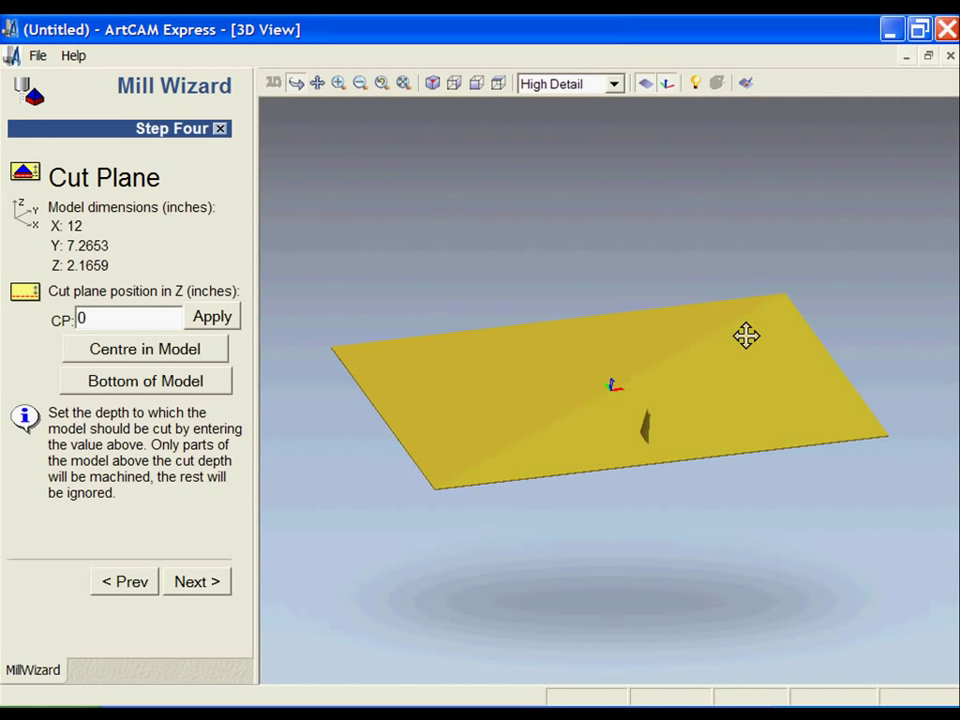
left_click_drag(746, 336, 634, 444)
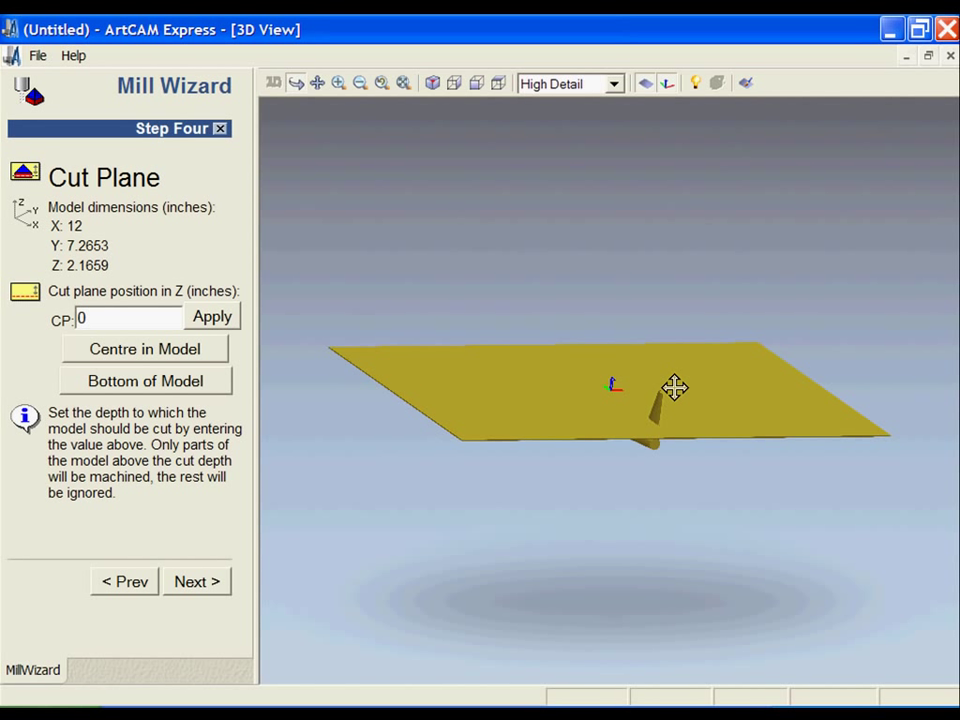
Set the cut plane depth from -1.083 to -1 inch and apply it
left_click(160, 390)
left_click_drag(760, 480, 570, 448)
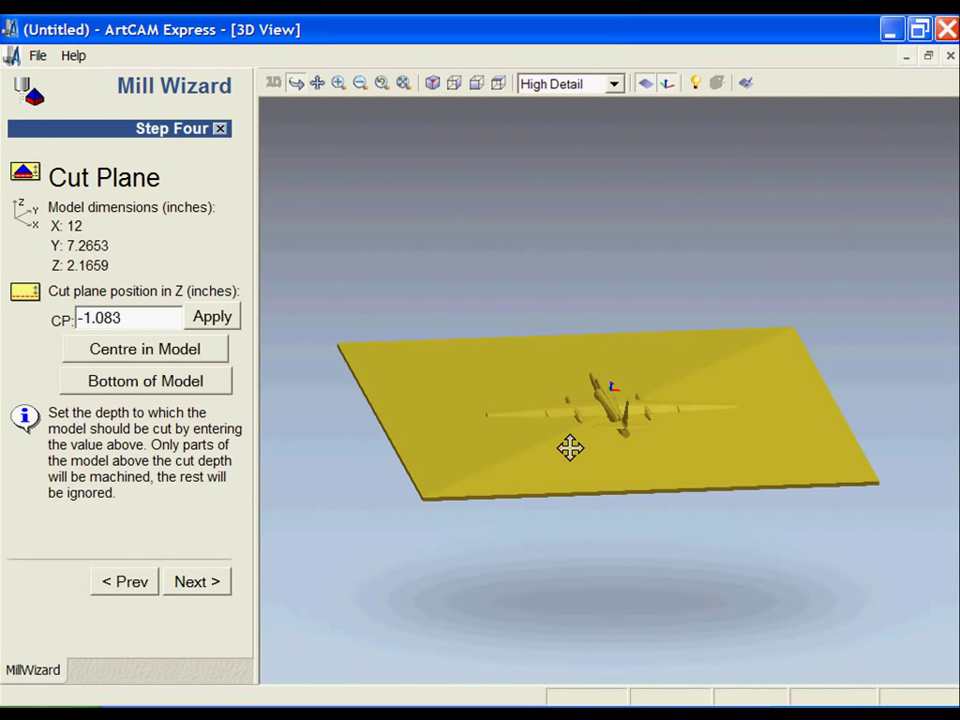
mouse_move(570, 448)
left_mouse_down()
mouse_move(579, 401)
mouse_move(594, 414)
mouse_move(564, 358)
mouse_move(538, 373)
left_mouse_up()
scroll(600, 358, "up", 5)
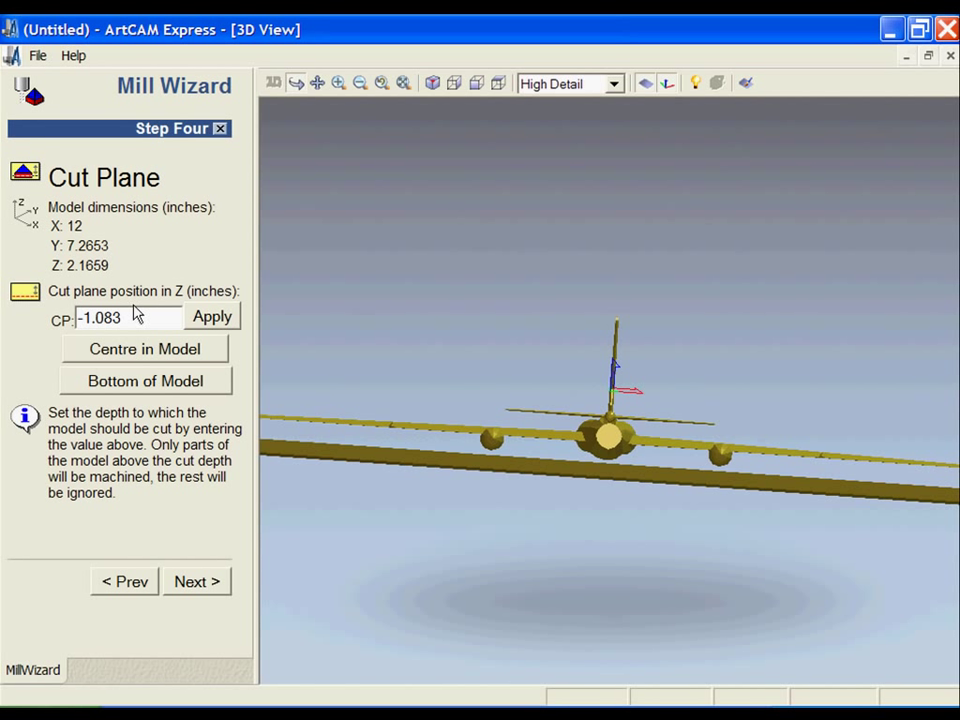
left_click_drag(135, 315, 95, 317)
key("BackSpace")
key("BackSpace")
left_click(219, 322)
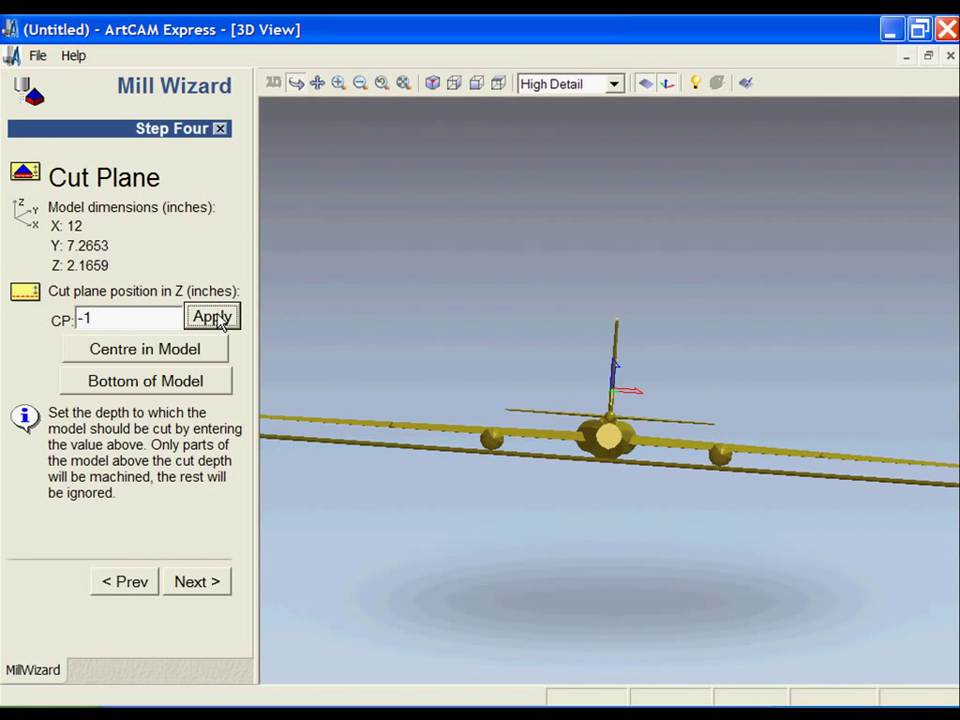
left_click_drag(484, 426, 672, 447)
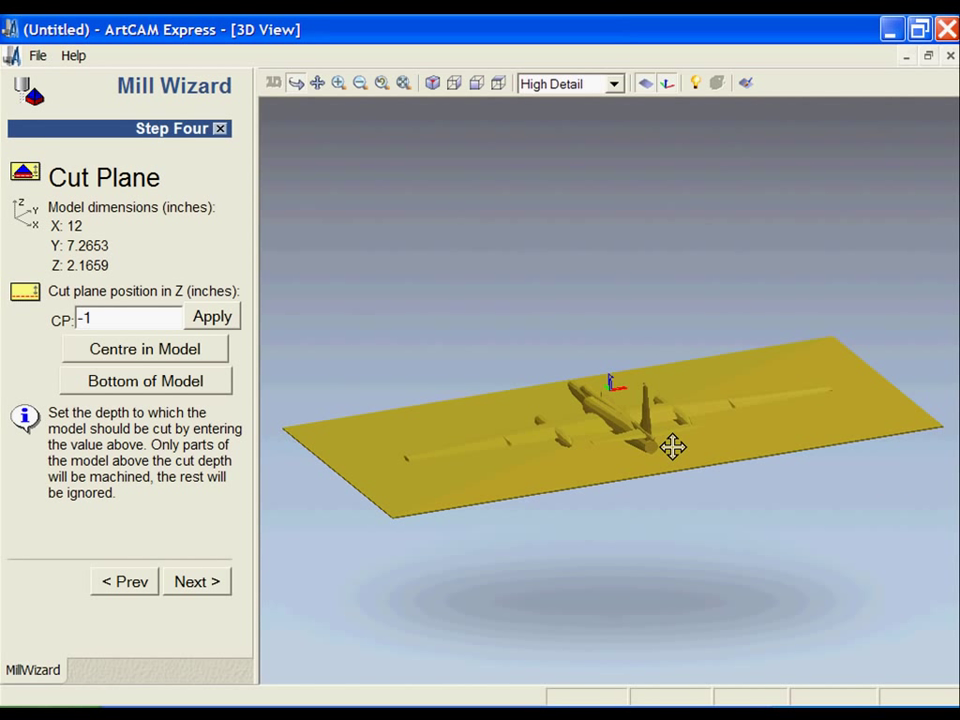
On the tool step, give the End Mill 1/4 Inch roughing tool a 0.25 stepdown
left_click(196, 582)
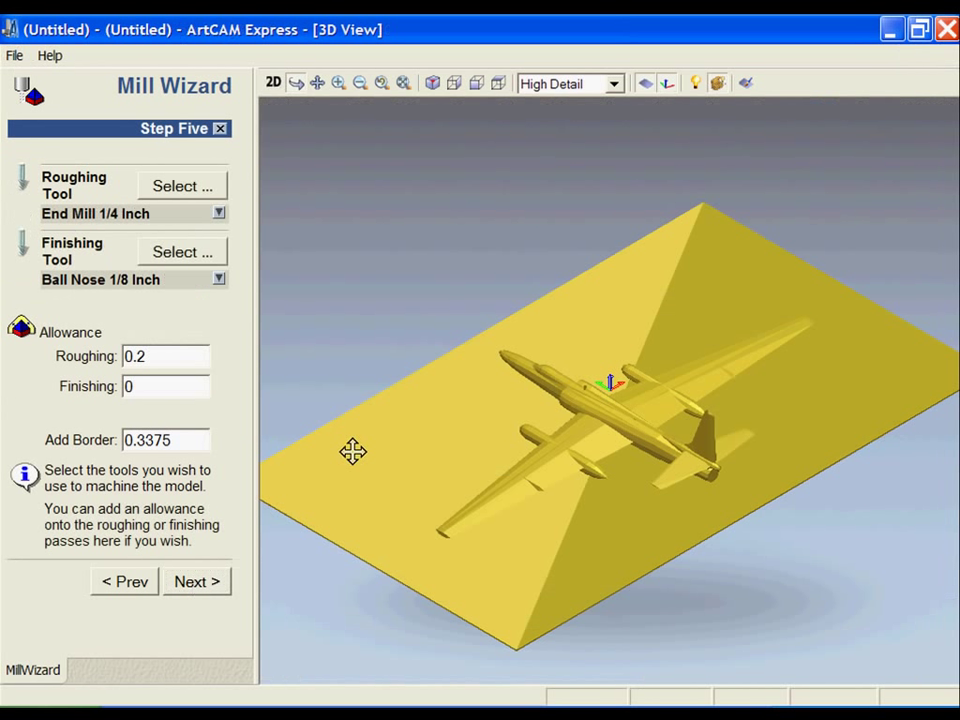
left_click_drag(470, 440, 521, 423)
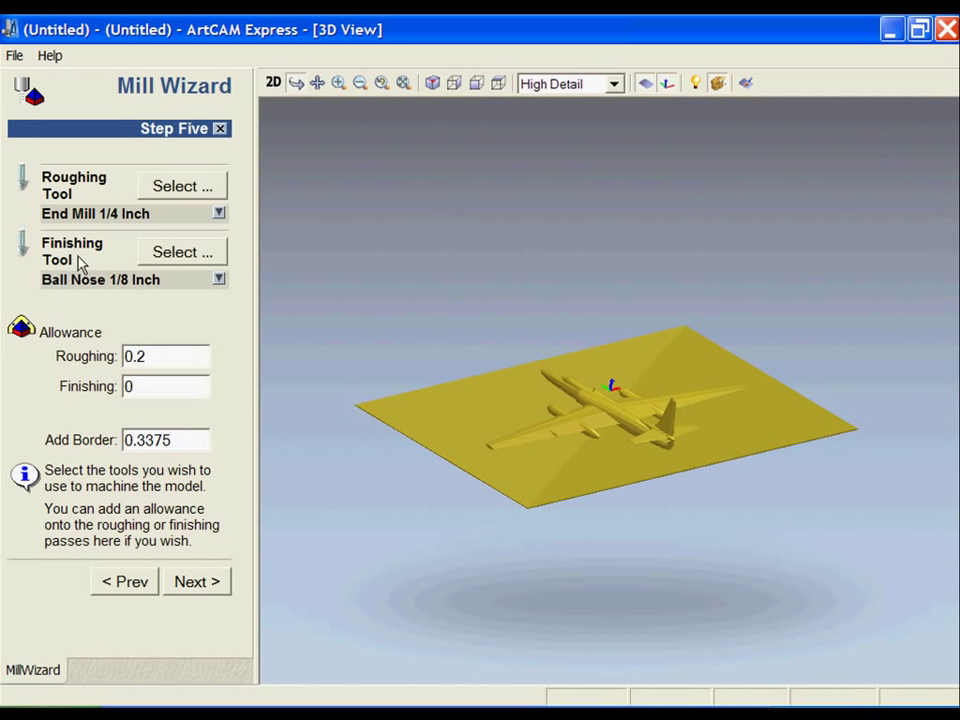
left_click(219, 214)
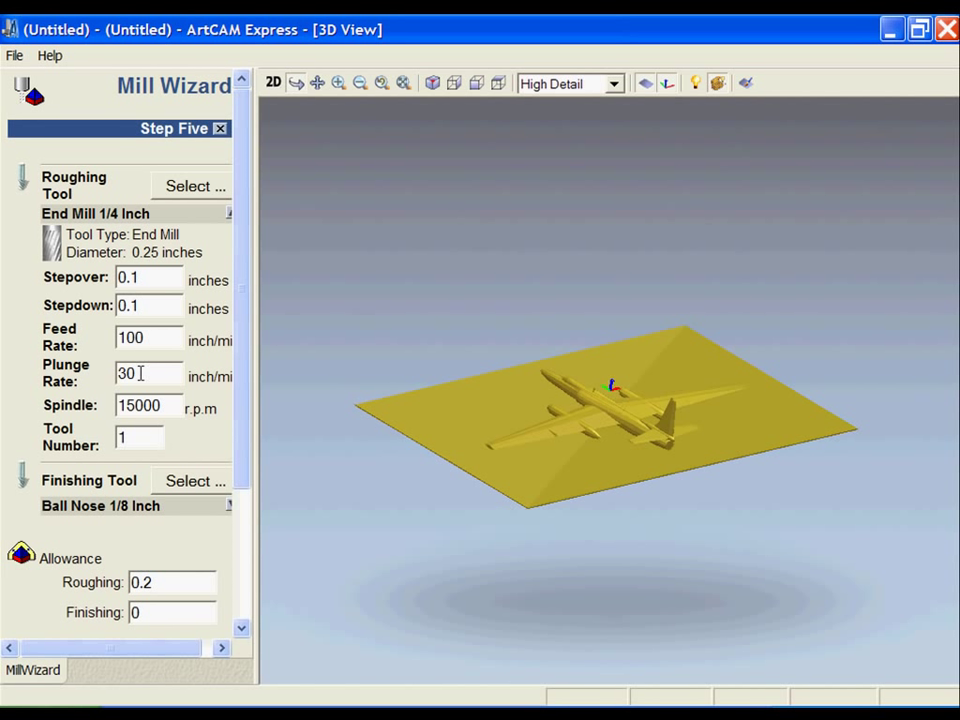
left_click(157, 305)
key("BackSpace")
type("25")
left_click(229, 215)
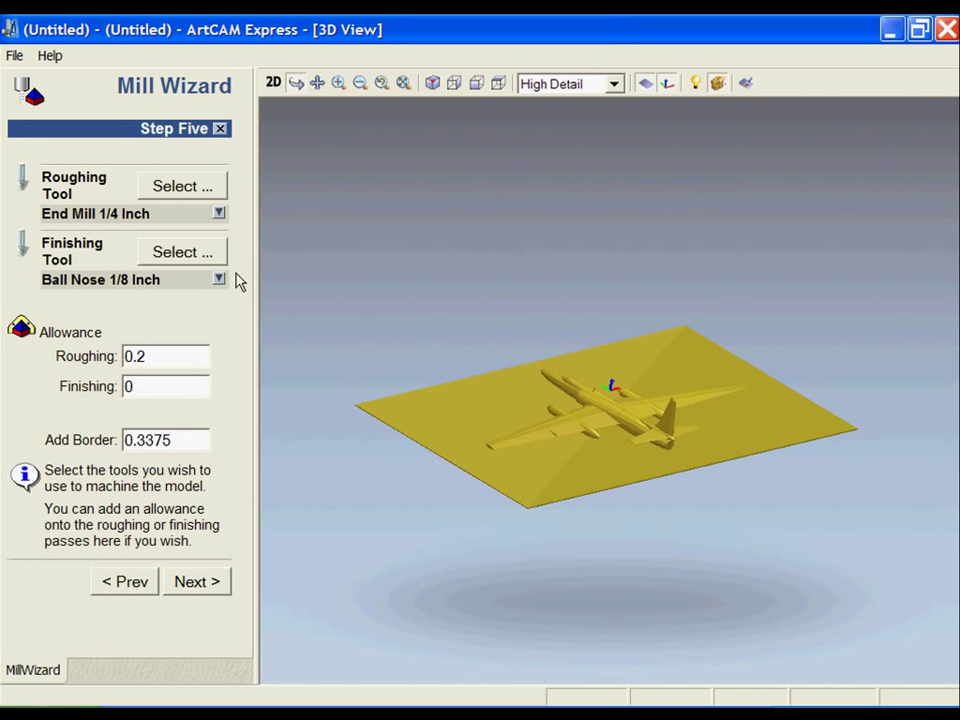
left_click_drag(150, 360, 109, 358)
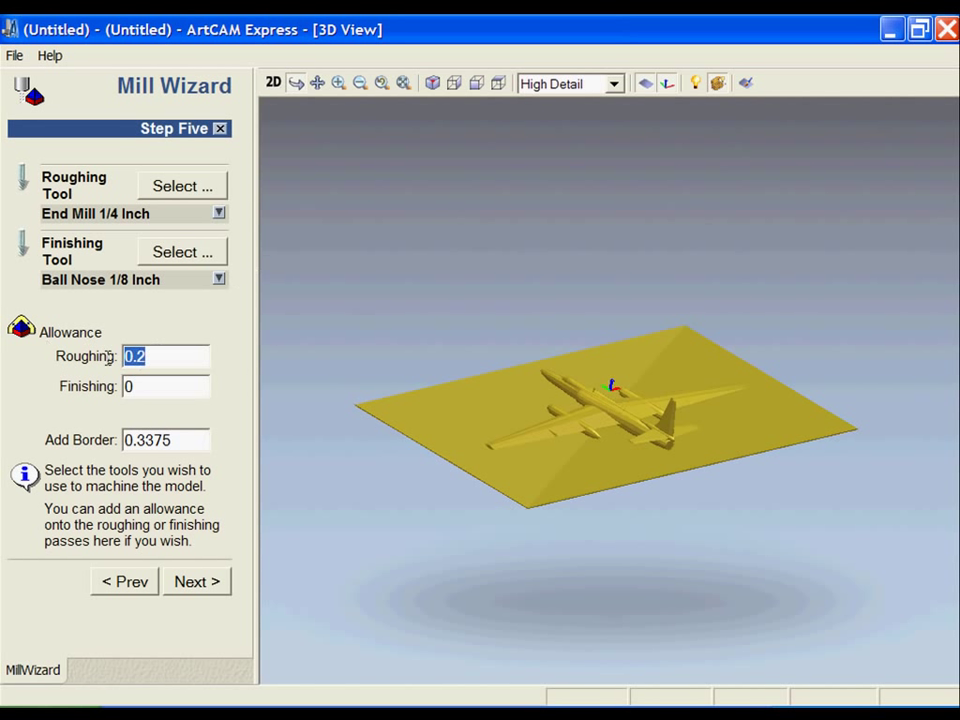
Review the 0.2 roughing allowance and 0.3375 Add Border values, then advance to Strategy
left_click(174, 350)
left_click_drag(174, 348, 124, 357)
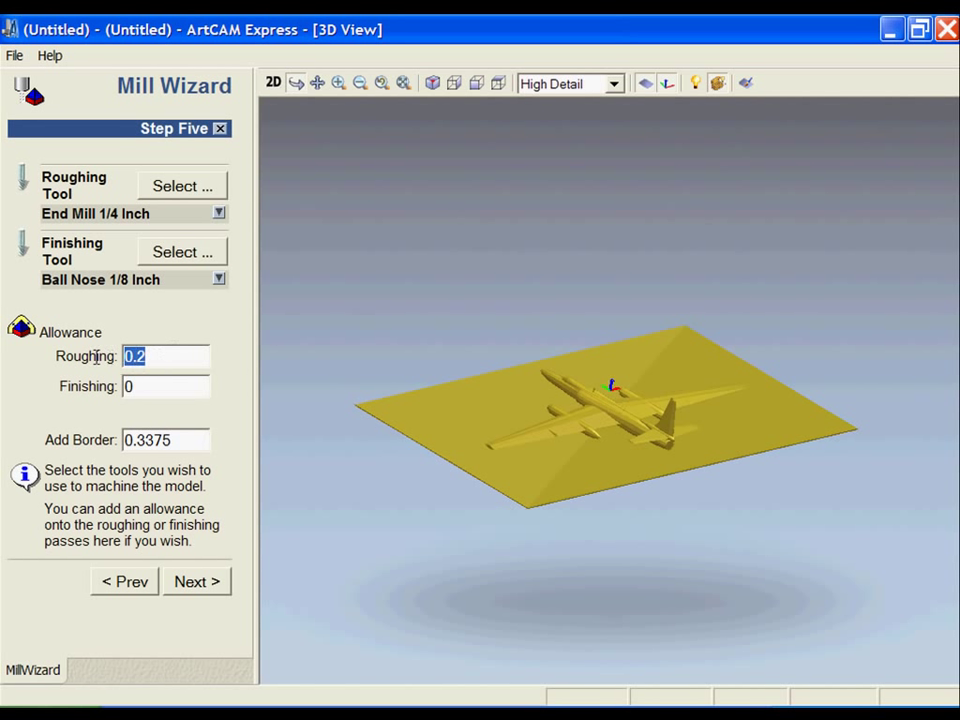
left_click(172, 350)
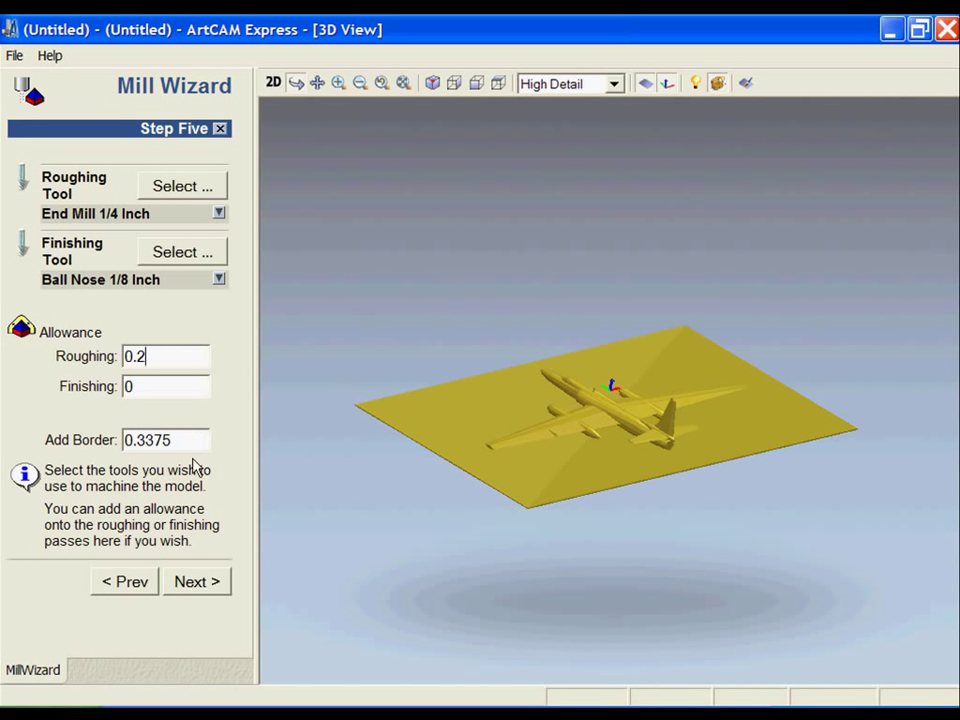
double_click(128, 442)
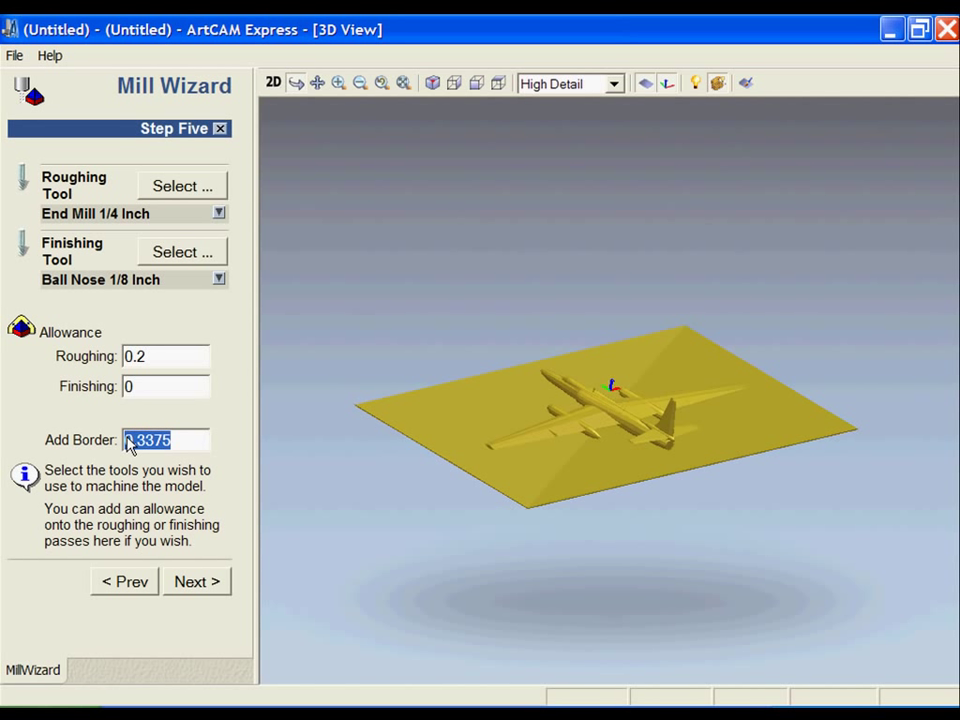
left_click(182, 439)
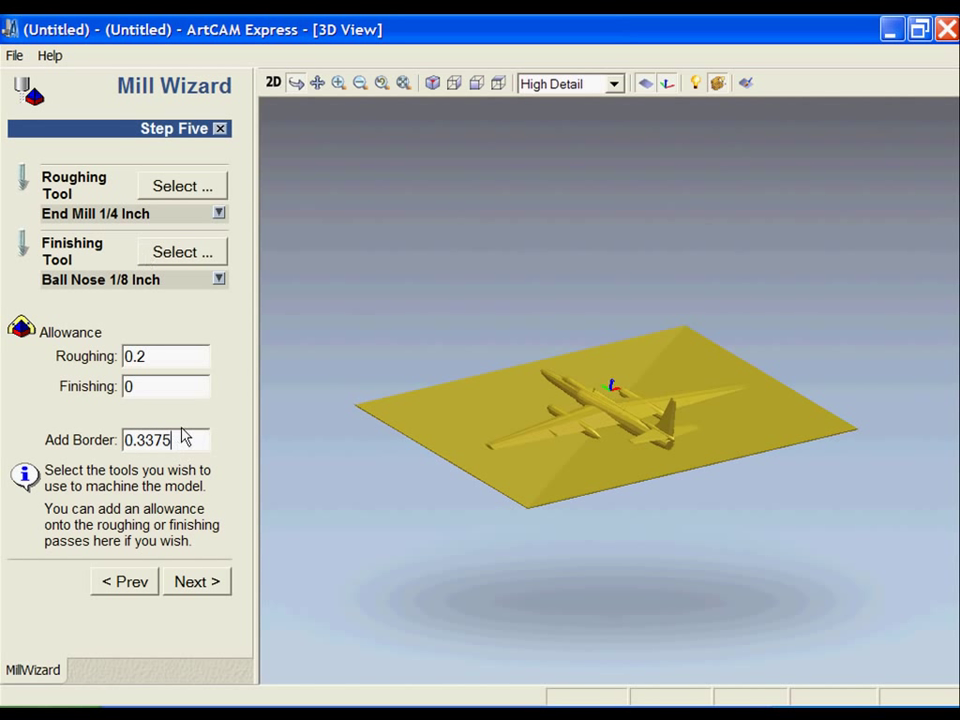
double_click(163, 356)
left_click(185, 442)
left_click(205, 585)
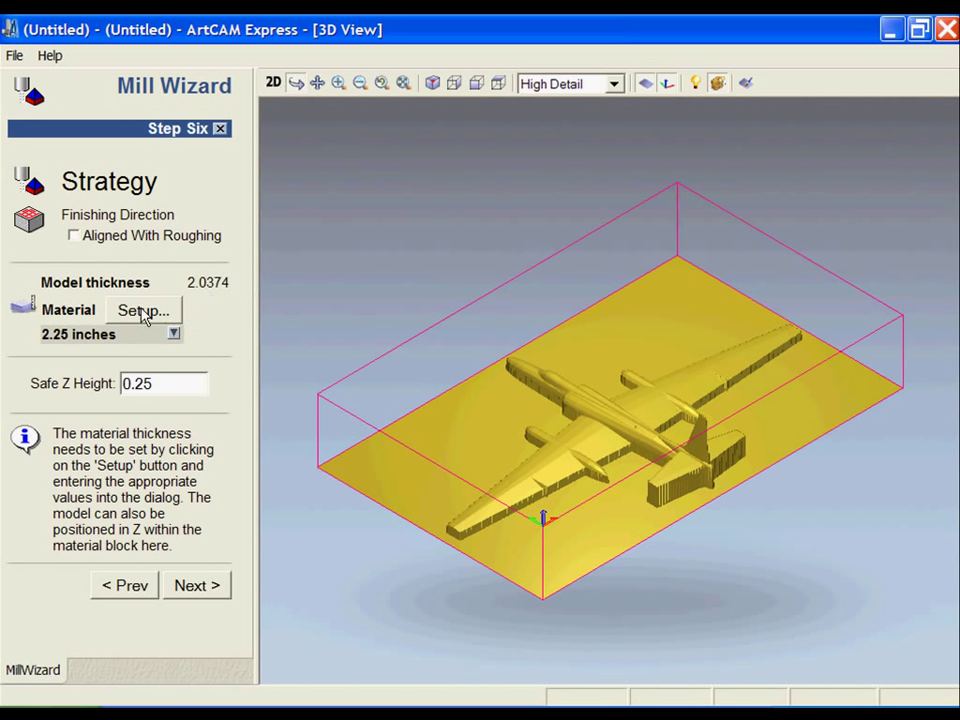
Keep the material thickness at 2.25 inches and place the model at the block's bottom
left_click(143, 310)
left_click_drag(608, 291, 540, 298)
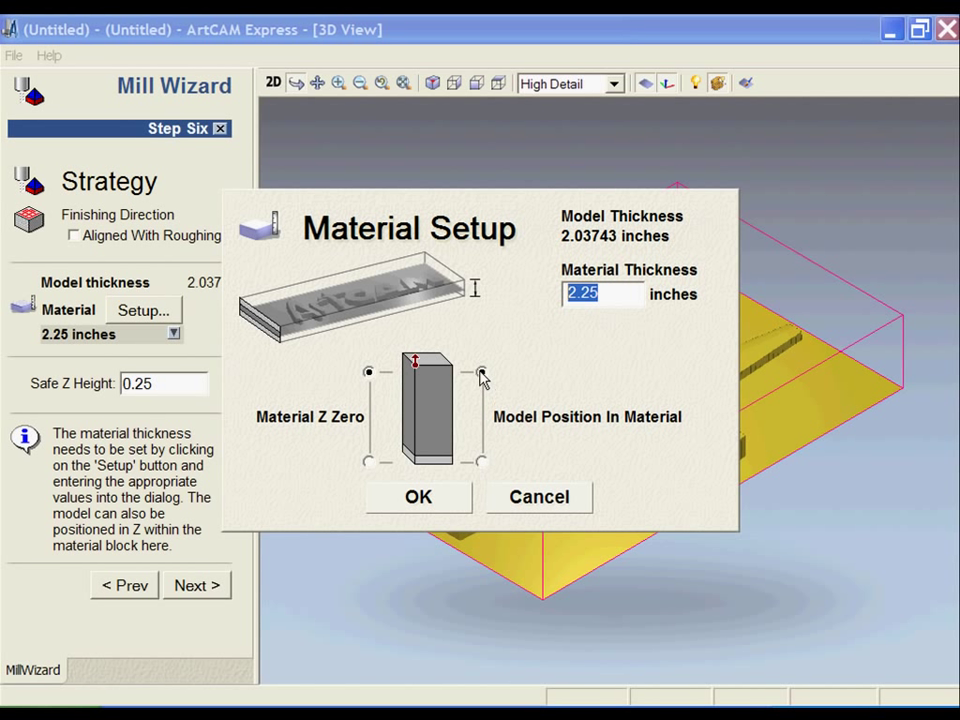
left_click(482, 463)
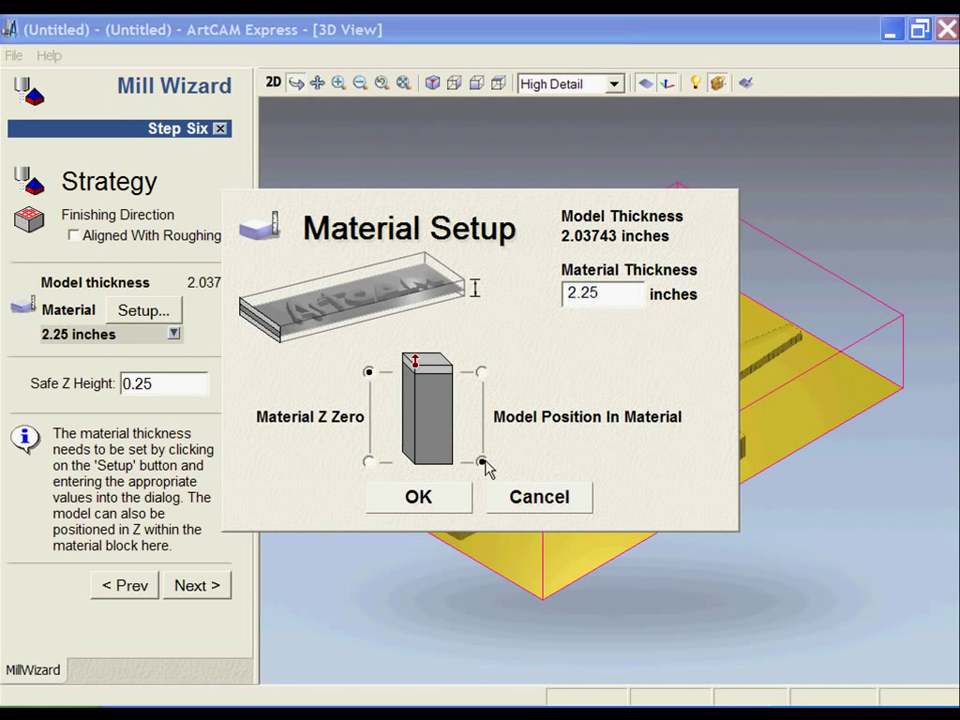
left_click(481, 373)
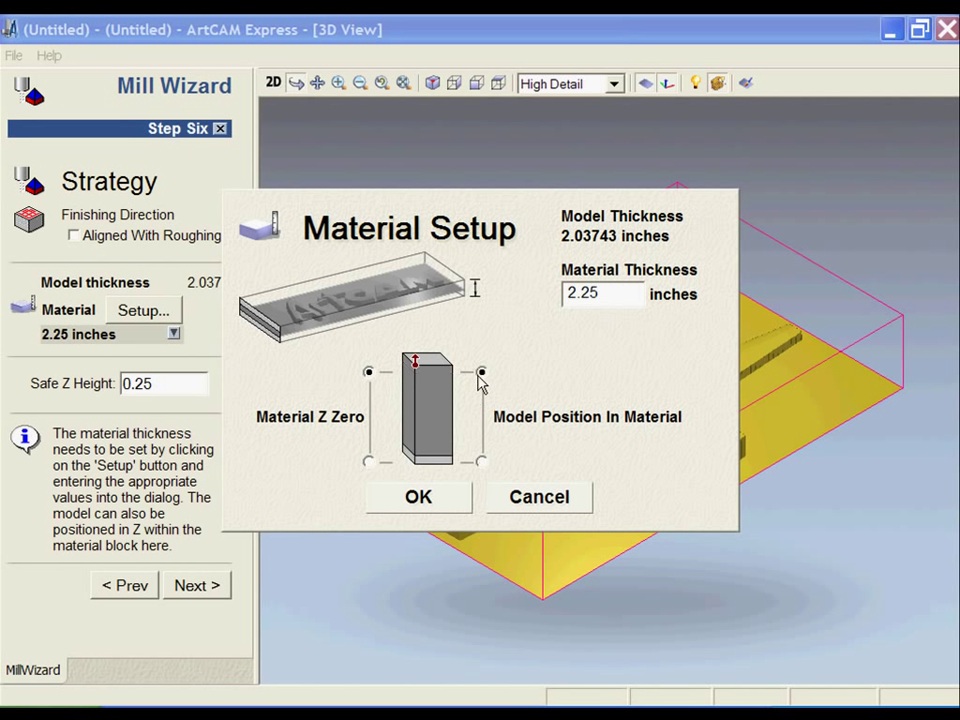
left_click(482, 462)
left_click(418, 495)
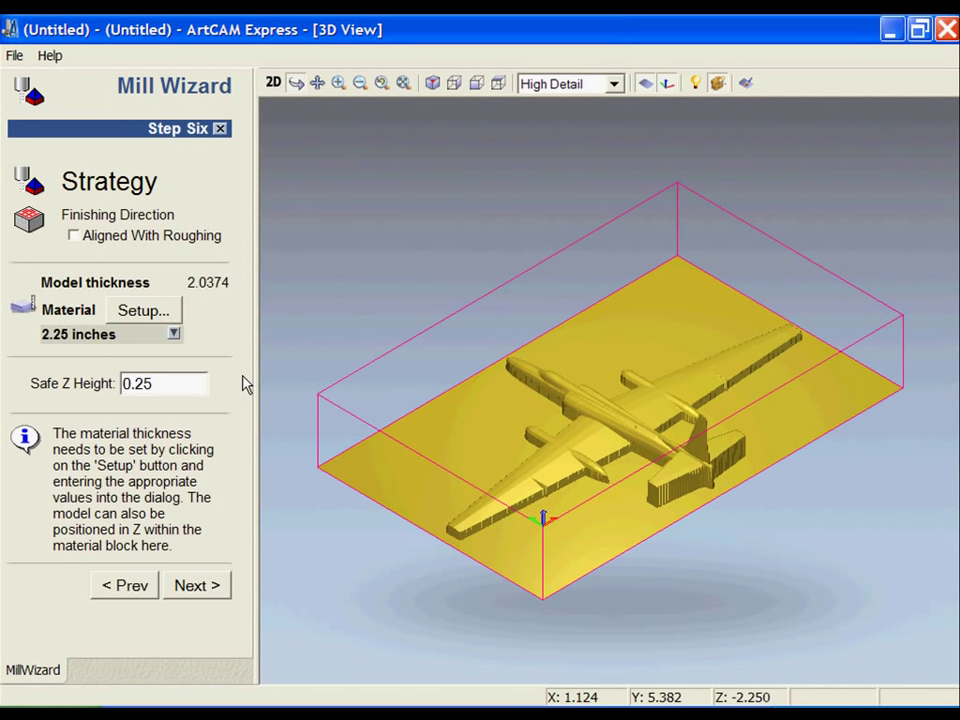
Calculate and simulate the roughing toolpath on its own
left_click(199, 590)
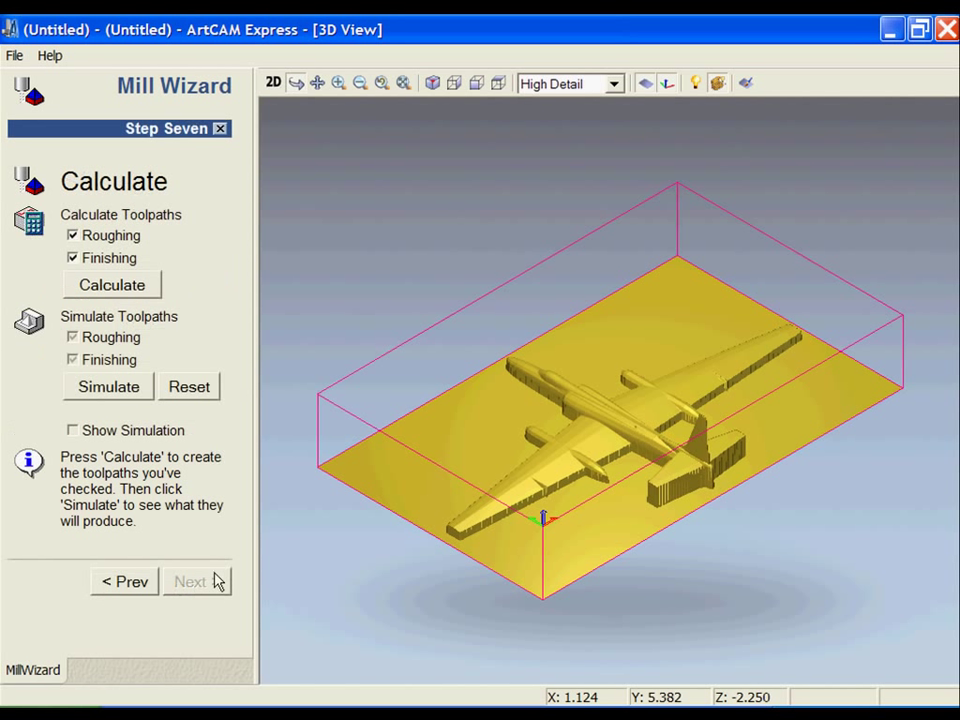
left_click(72, 258)
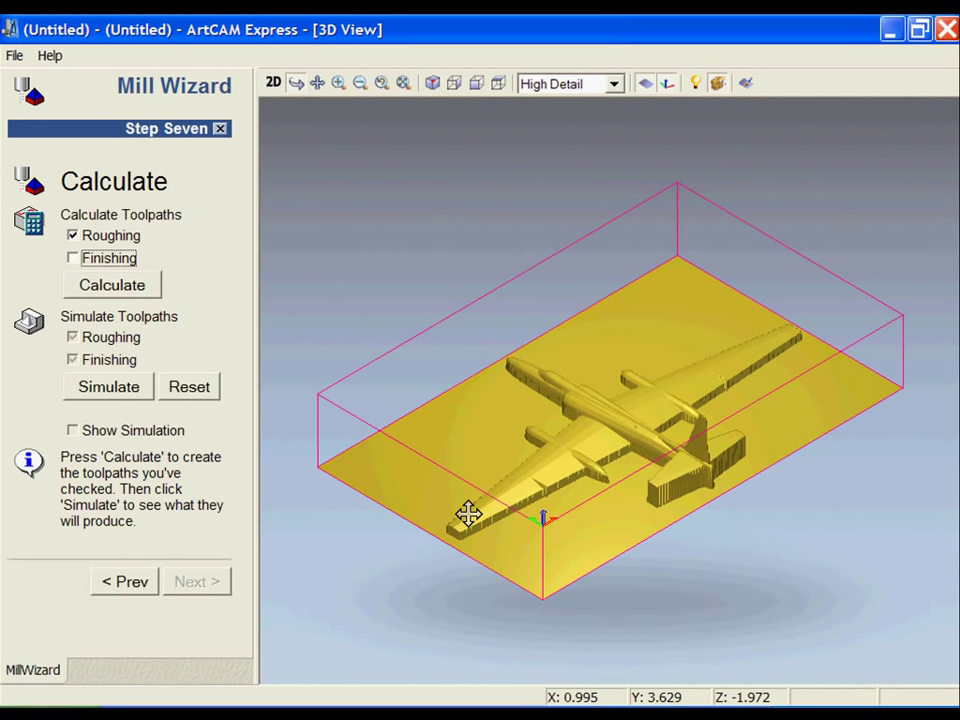
left_click(96, 287)
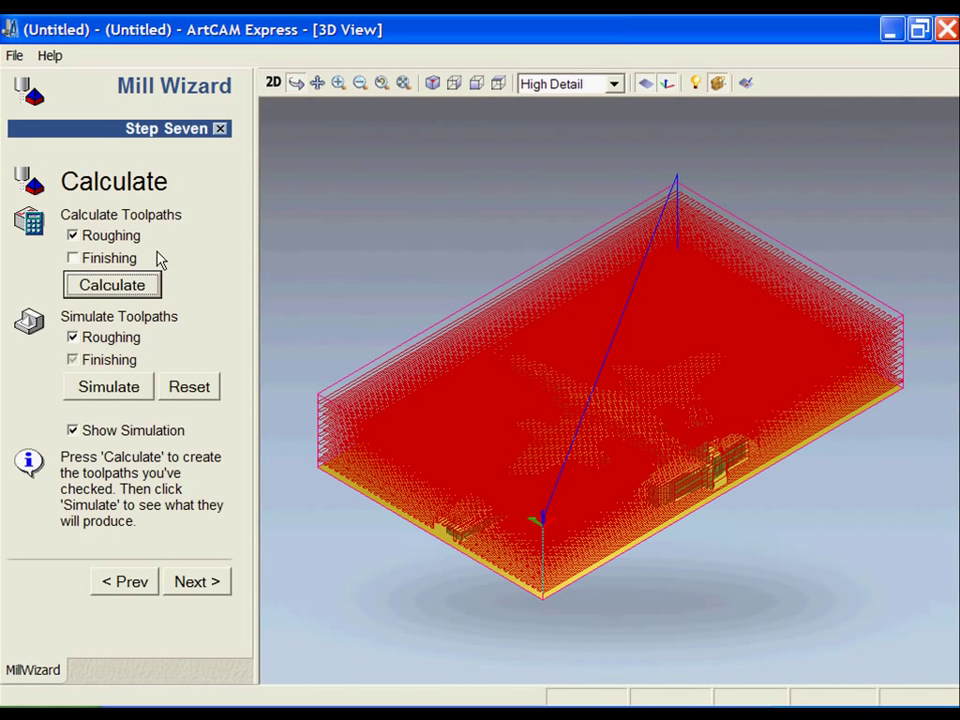
left_click(110, 387)
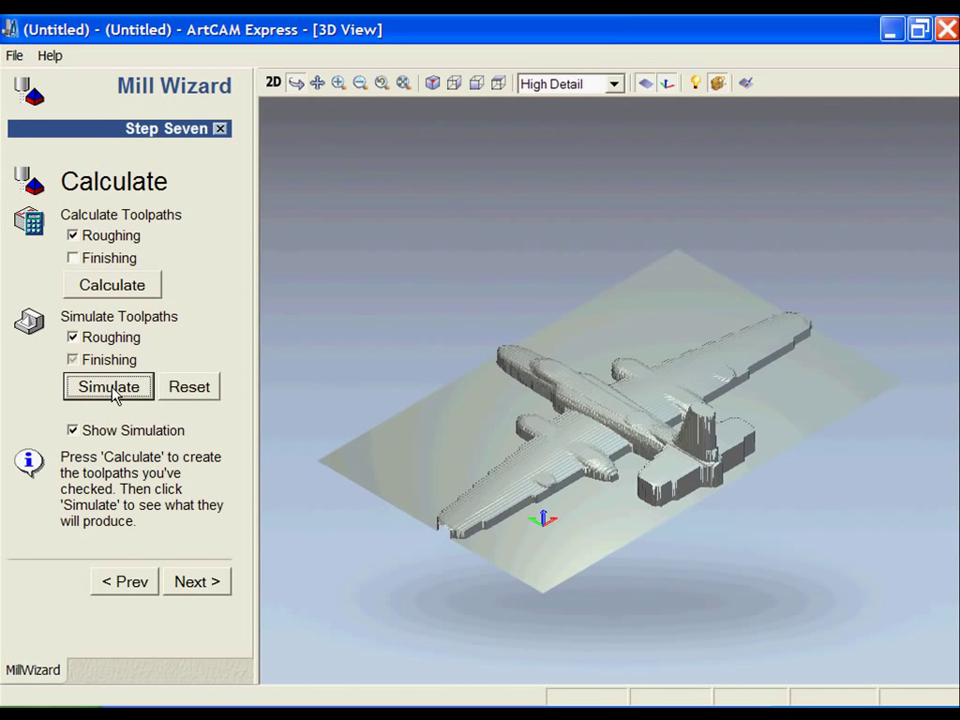
left_click_drag(574, 431, 399, 411)
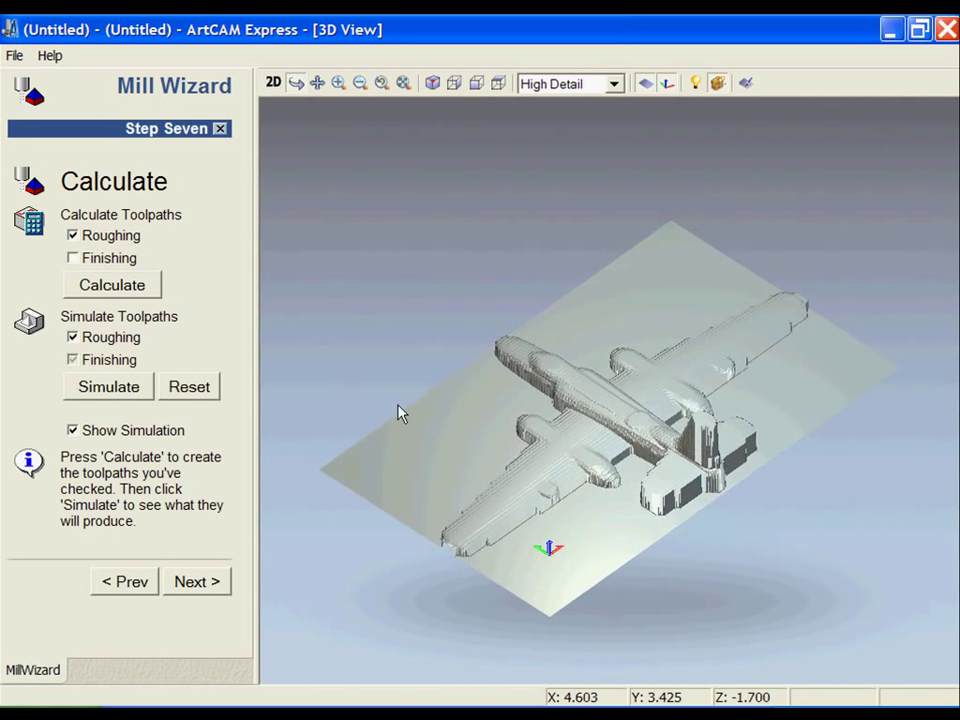
Calculate and simulate only the finishing toolpath, then move to Save Toolpaths
left_click(74, 238)
left_click(74, 257)
left_click(114, 285)
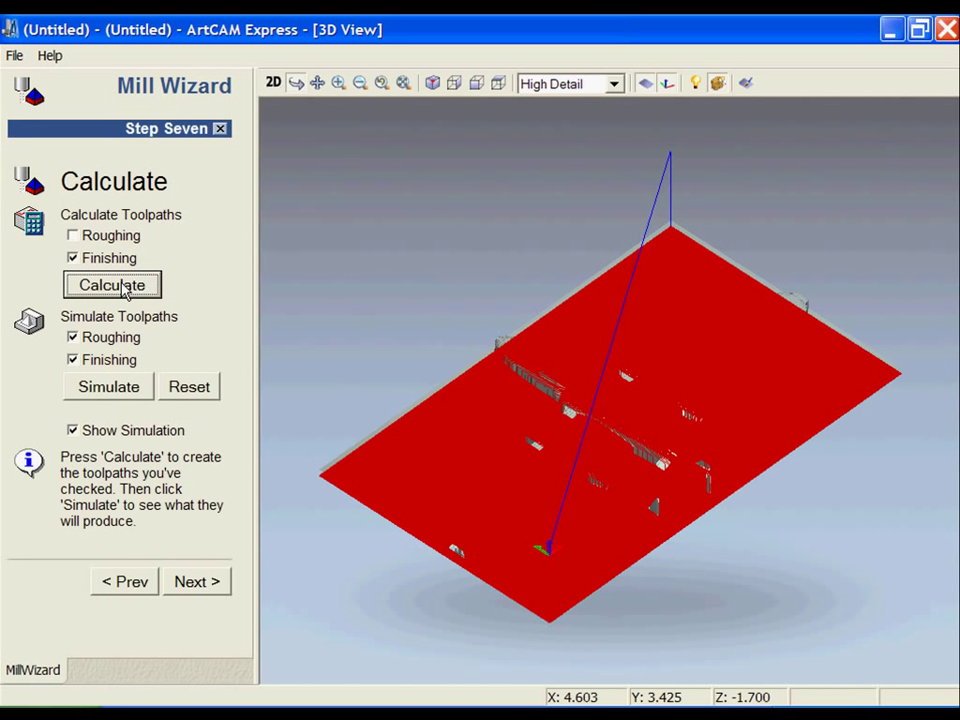
left_click(73, 337)
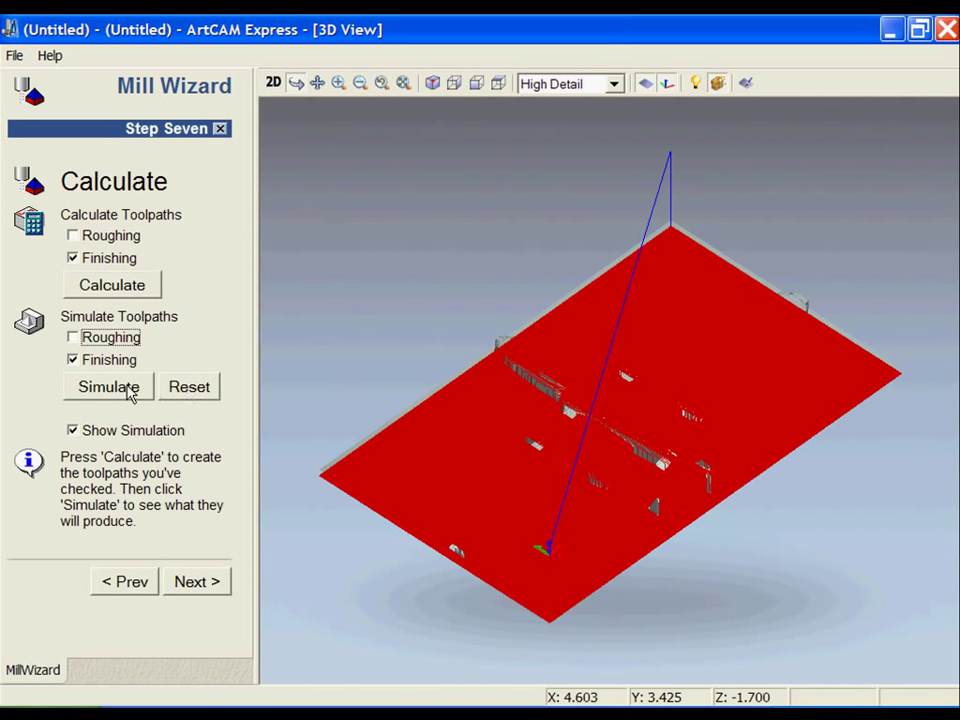
left_click(128, 389)
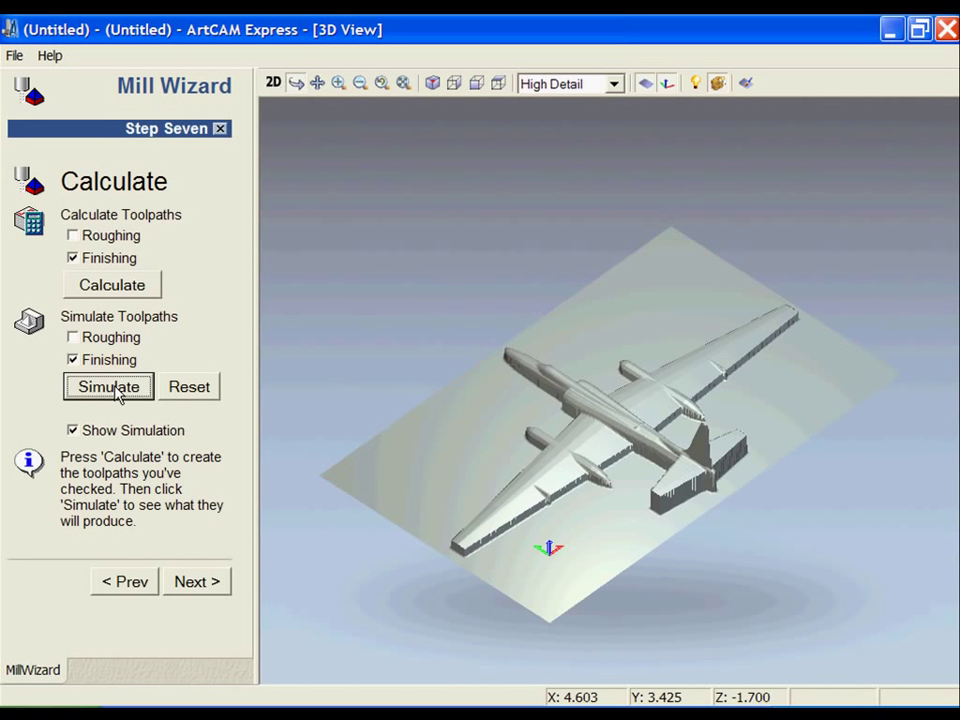
left_click_drag(634, 489, 671, 589)
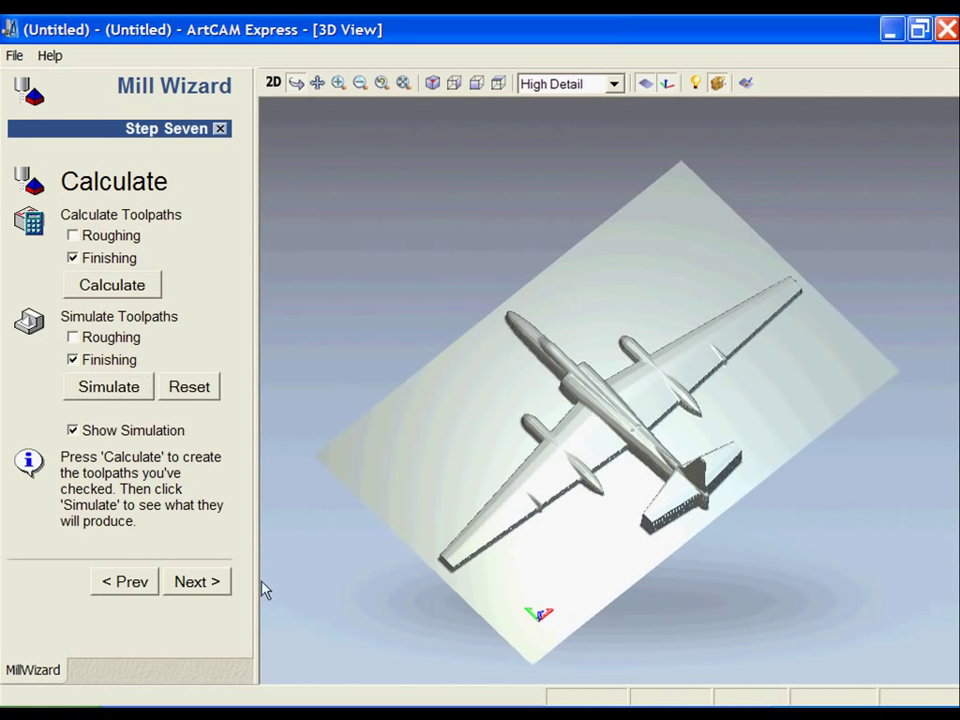
left_click(194, 583)
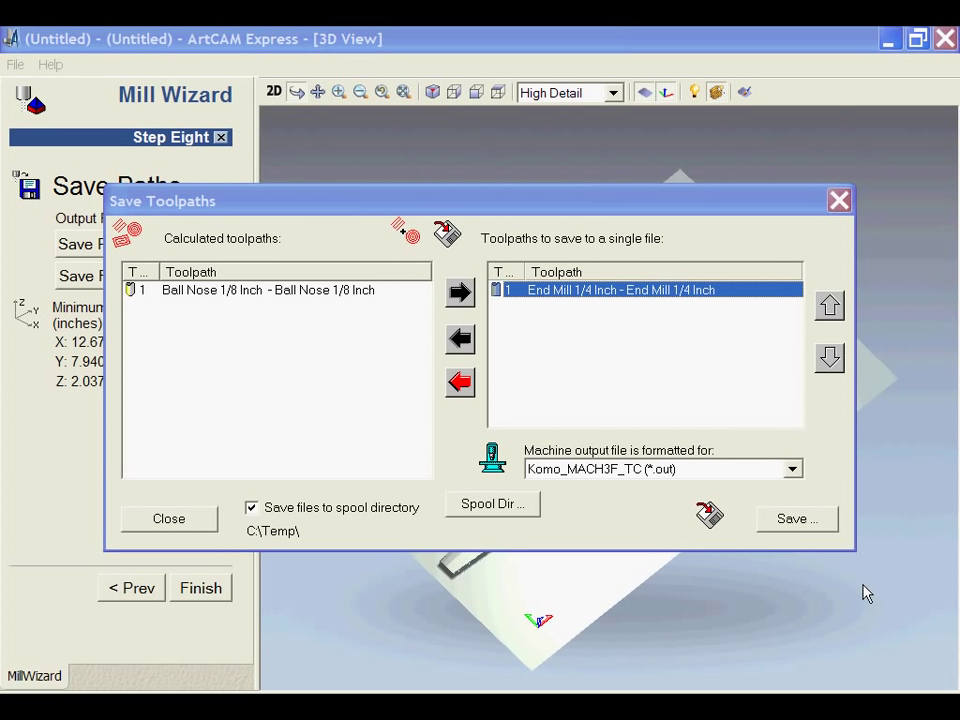
Add the Ball Nose 1/8 Inch toolpath to the single-file save list, then close Save Toolpaths
left_click(281, 290)
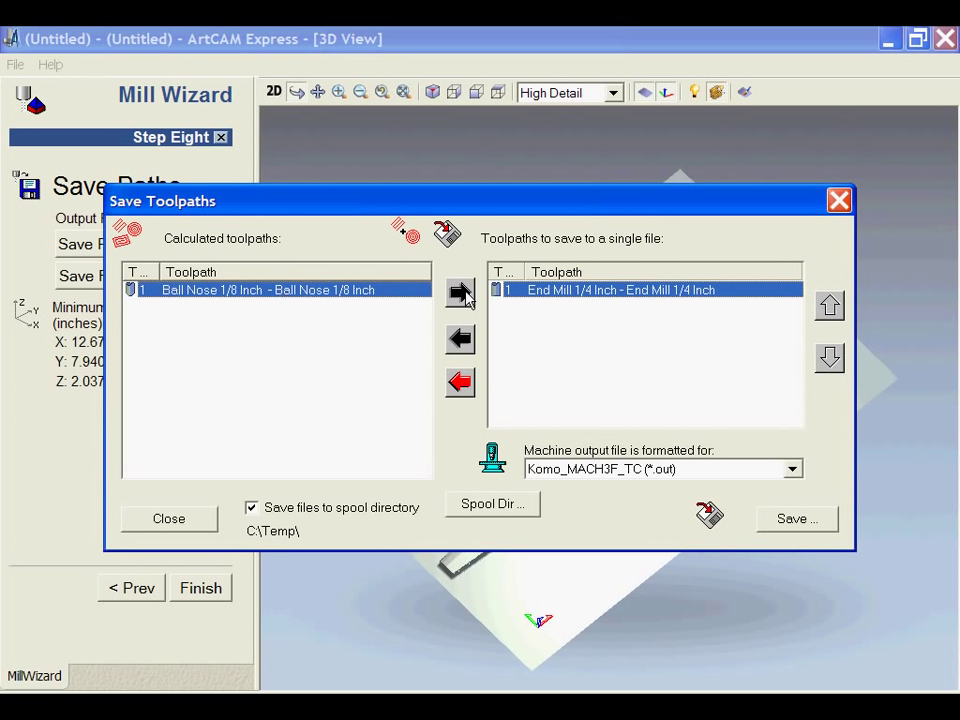
left_click(460, 292)
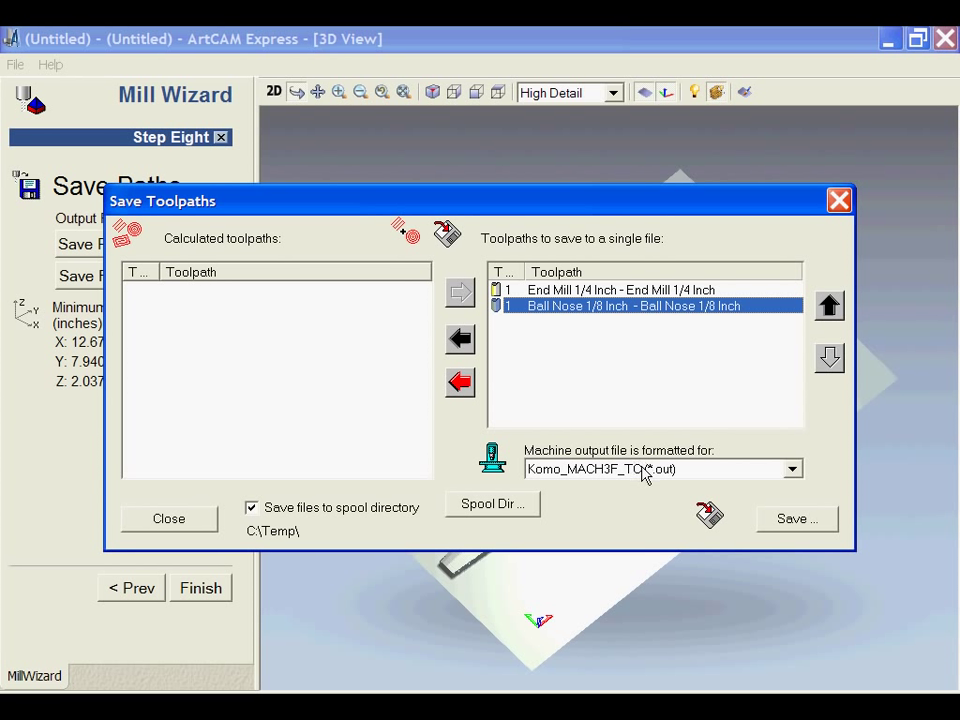
left_click(838, 202)
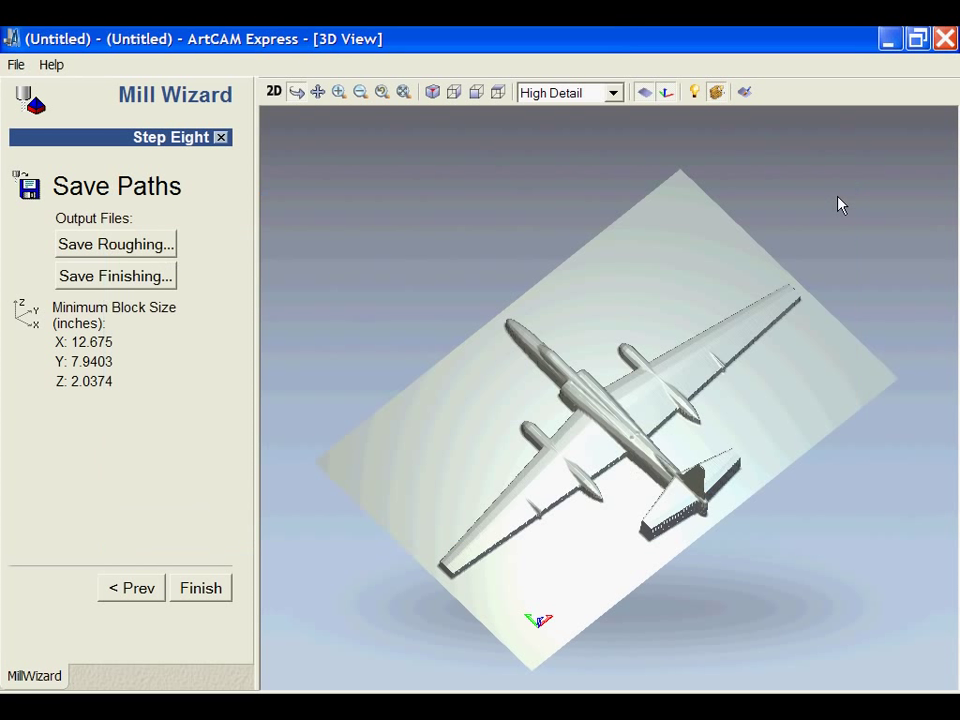
Finish the Mill Wizard, returning to the start screen with no model open
left_click(201, 590)
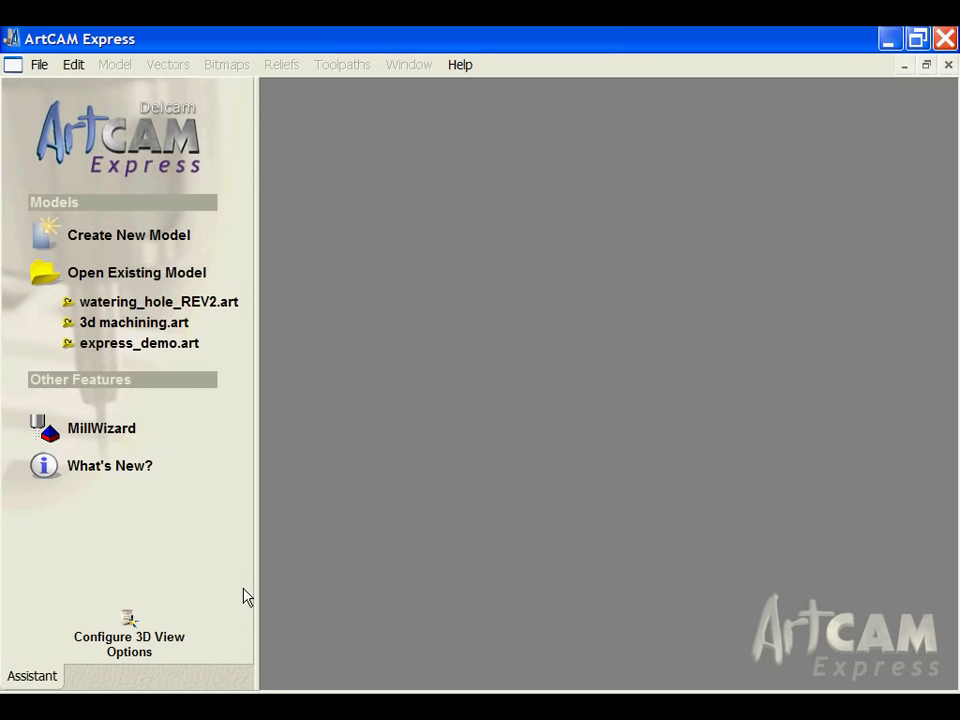